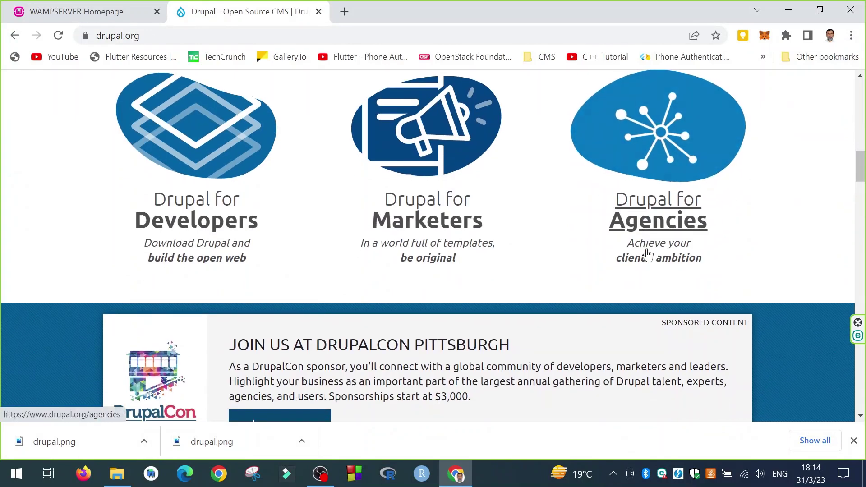
Scroll back to the top of the Drupal.org homepage
{"action": "scroll", "coordinate": [424, 229], "scroll_direction": "up", "scroll_amount": 10}
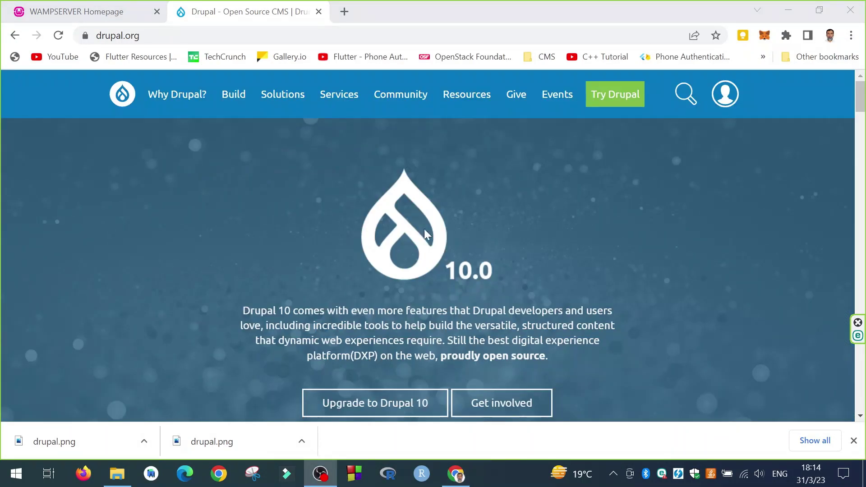
Download the Drupal 10.0.7 zip from Try Drupal > Download and save it to the Desktop
{"action": "mouse_move", "coordinate": [621, 109]}
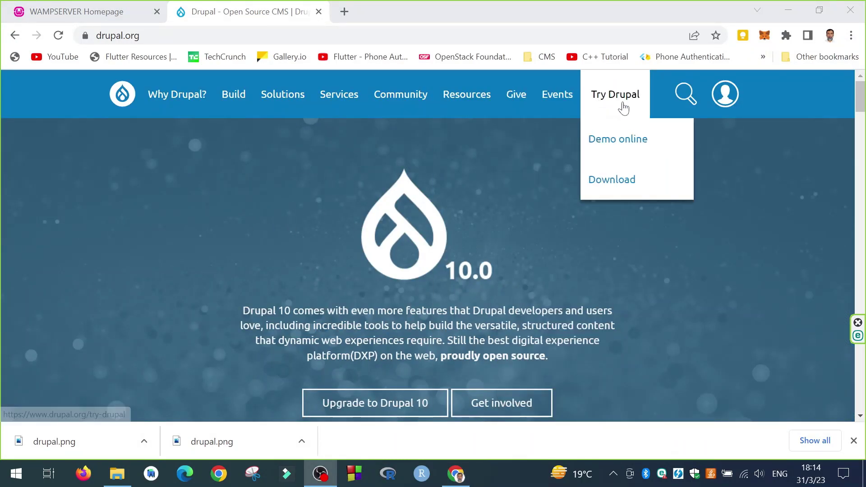
{"action": "left_click", "coordinate": [605, 185]}
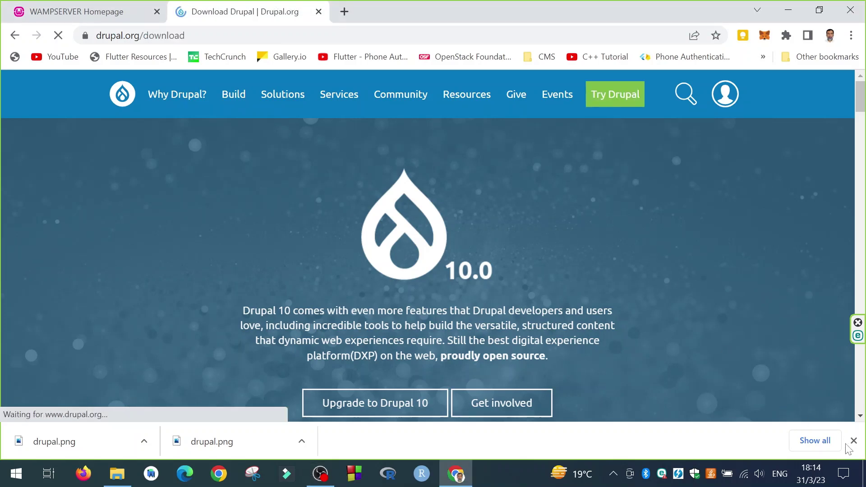
{"action": "scroll", "coordinate": [469, 265], "scroll_direction": "down", "scroll_amount": 6}
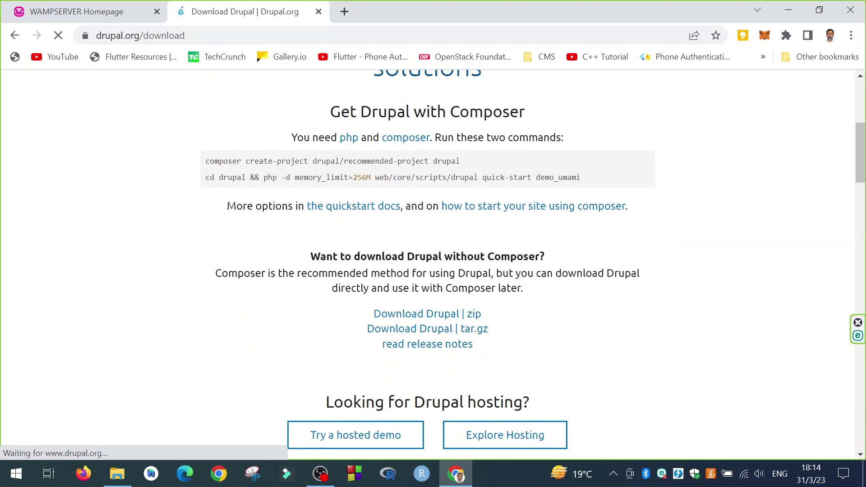
{"action": "left_click", "coordinate": [399, 315]}
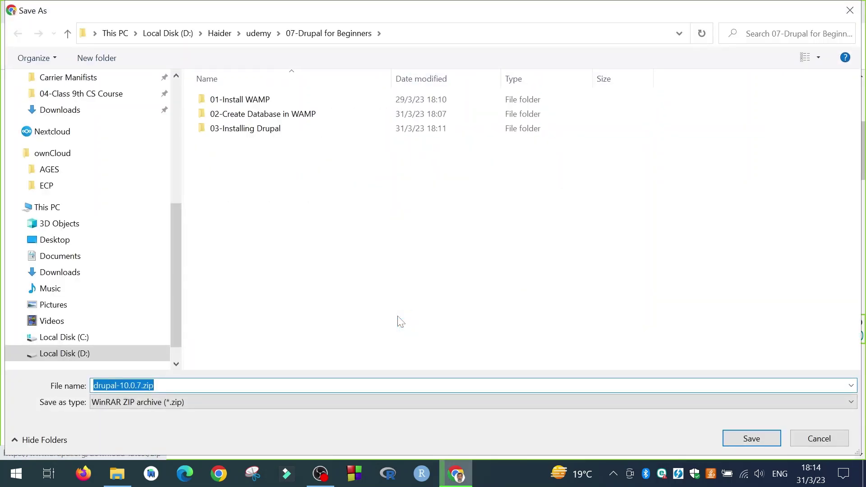
{"action": "left_click", "coordinate": [57, 241]}
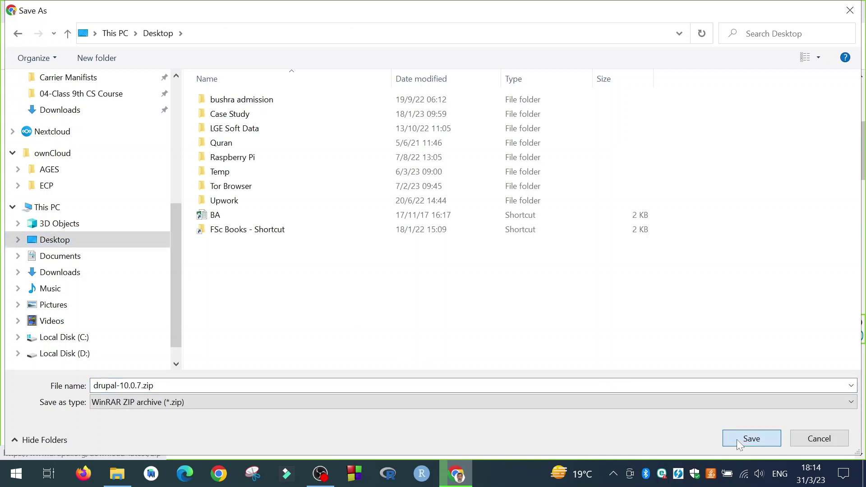
{"action": "left_click", "coordinate": [737, 440]}
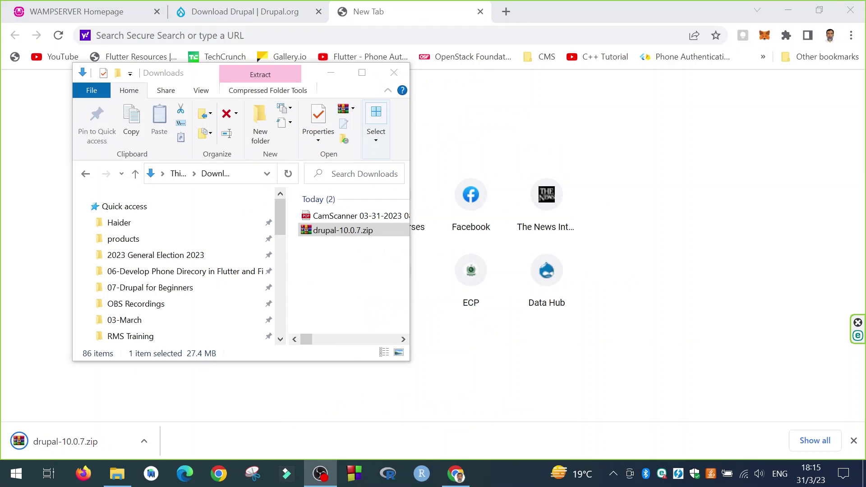
Open drupal-10.0.7.zip in WinRAR, dismiss the evaluation reminder, and select the drupal-10.0.7 folder
{"action": "left_click", "coordinate": [335, 236]}
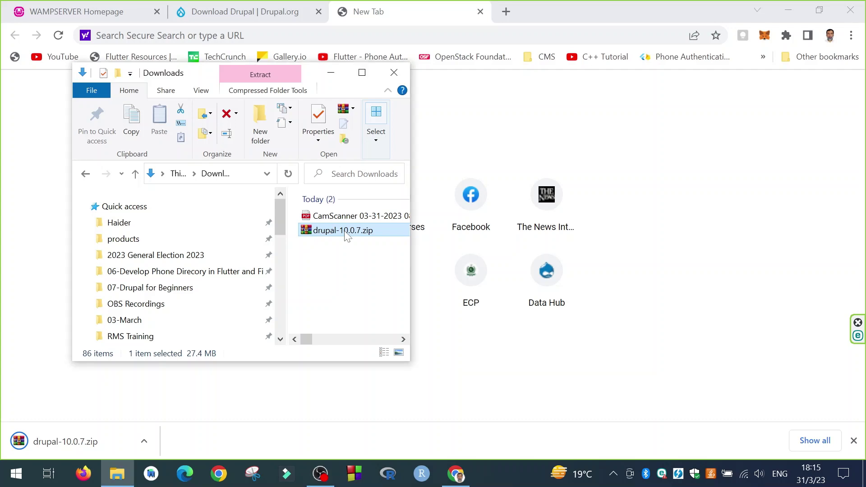
{"action": "double_click", "coordinate": [347, 234]}
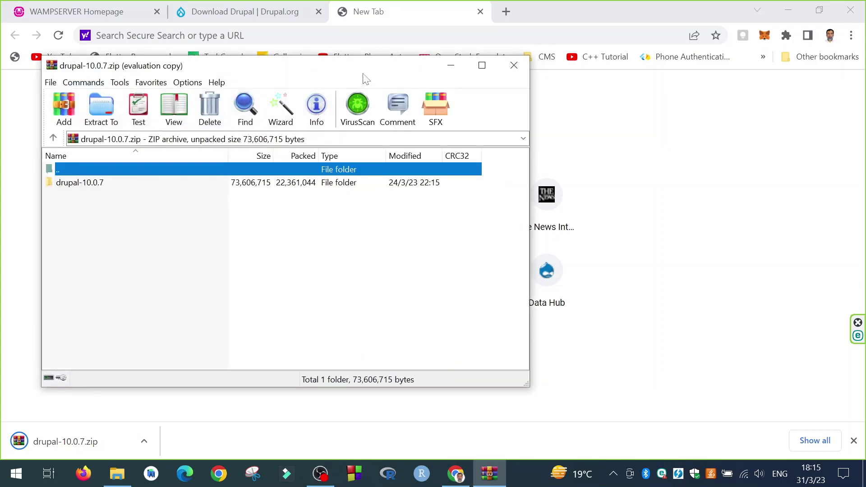
{"action": "left_click", "coordinate": [359, 231]}
{"action": "left_click", "coordinate": [312, 208]}
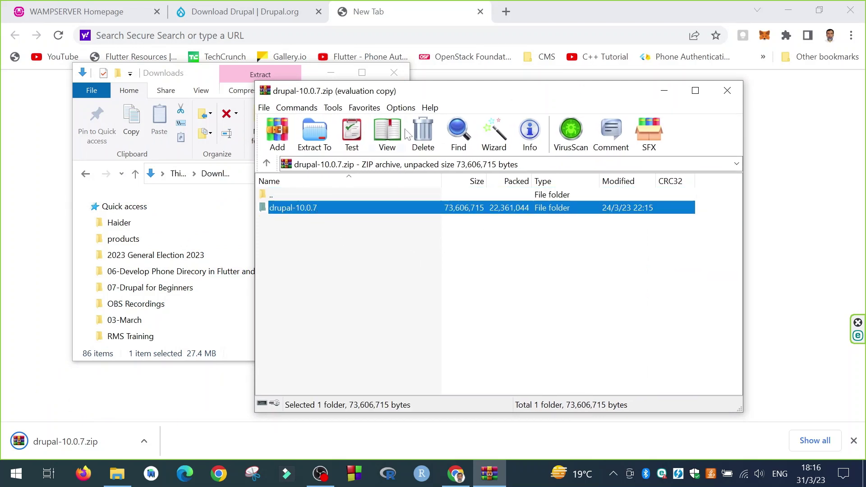
{"action": "left_click_drag", "start_coordinate": [454, 100], "coordinate": [523, 94]}
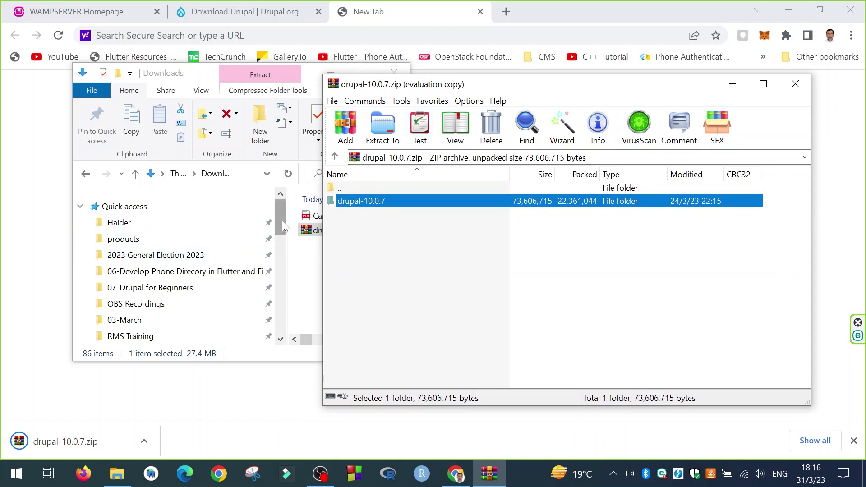
{"action": "left_click_drag", "start_coordinate": [282, 221], "coordinate": [280, 318]}
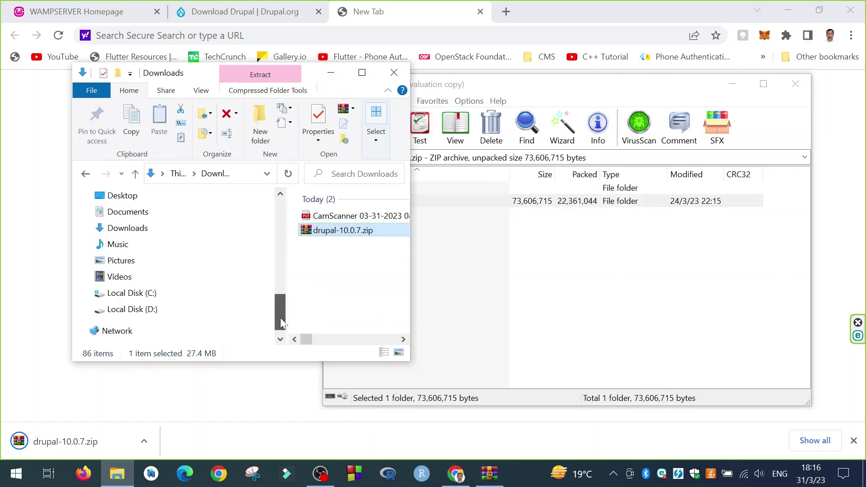
Browse File Explorer to D:\wamp64\www alongside the WinRAR window
{"action": "left_click", "coordinate": [145, 310]}
{"action": "left_click_drag", "start_coordinate": [302, 77], "coordinate": [221, 59]}
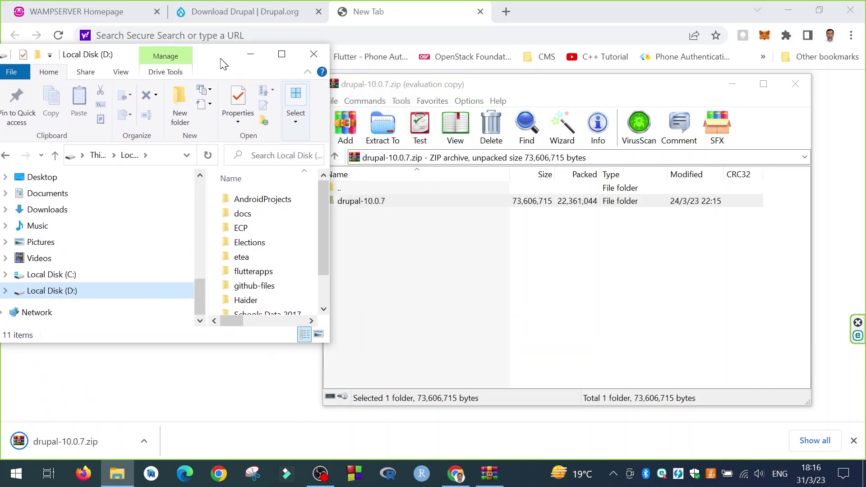
{"action": "left_click_drag", "start_coordinate": [322, 263], "coordinate": [323, 286]}
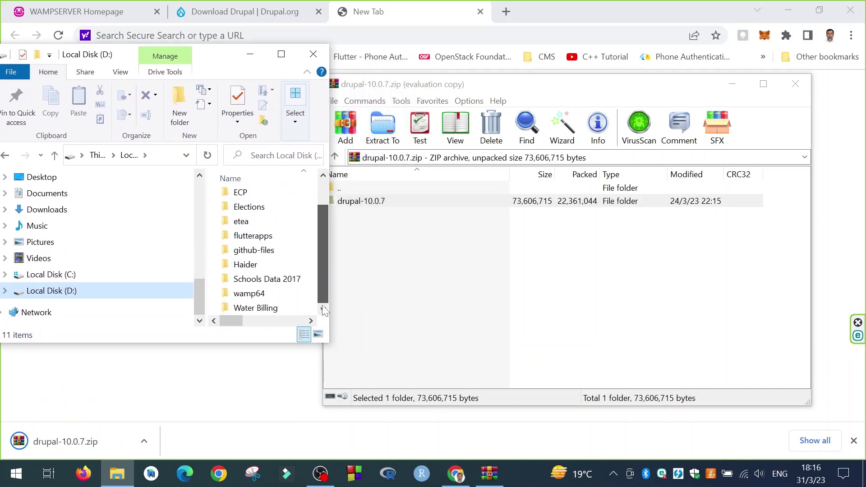
{"action": "double_click", "coordinate": [264, 301]}
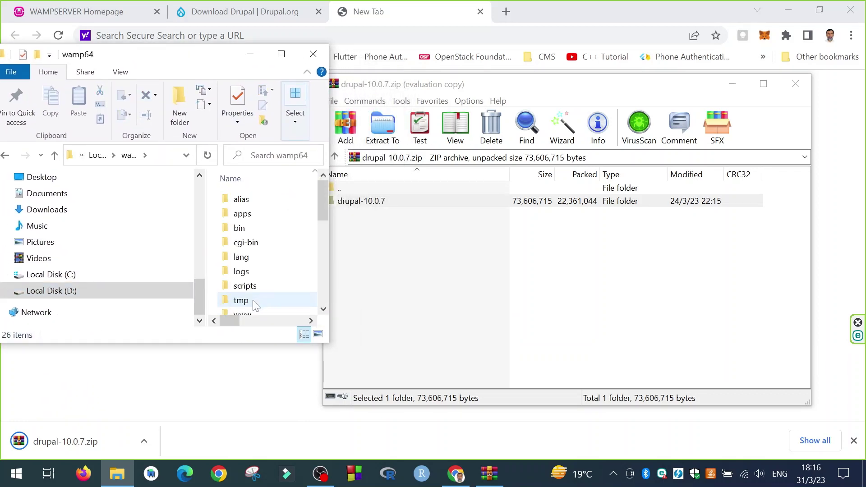
{"action": "left_click_drag", "start_coordinate": [323, 217], "coordinate": [323, 246]}
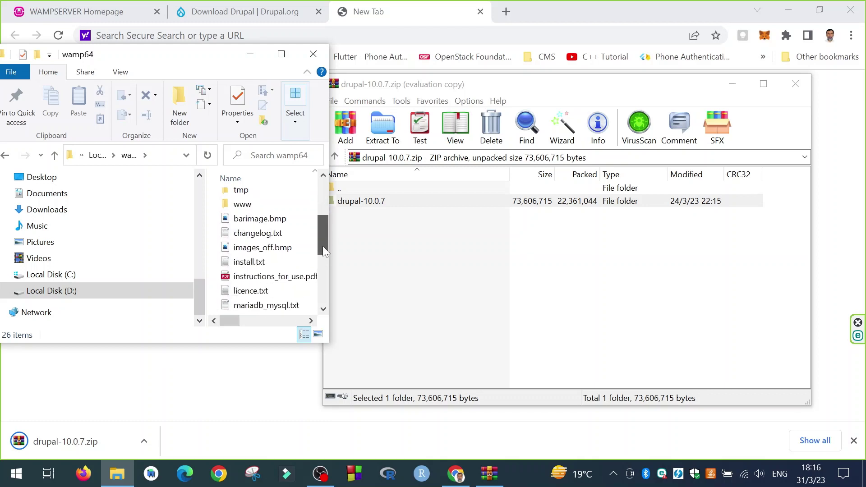
{"action": "double_click", "coordinate": [242, 201]}
Drag the drupal-10.0.7 folder from WinRAR into the www folder to extract it
{"action": "left_click_drag", "start_coordinate": [375, 87], "coordinate": [435, 41]}
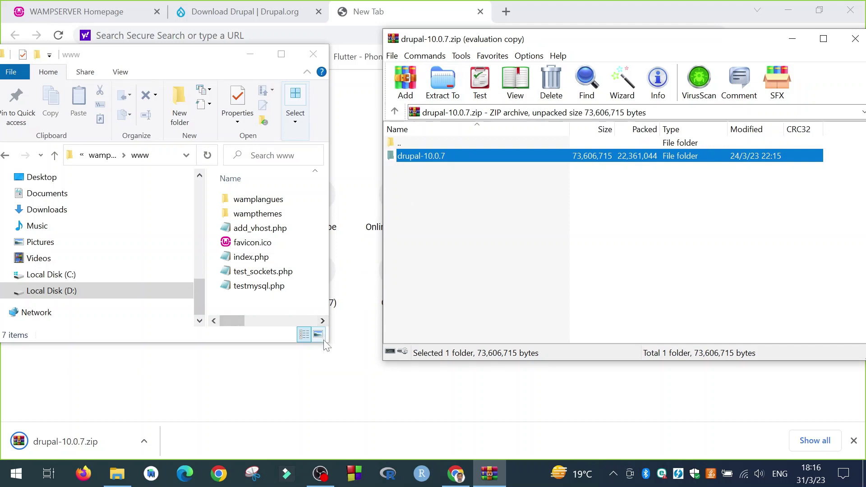
{"action": "left_click_drag", "start_coordinate": [326, 343], "coordinate": [361, 376]}
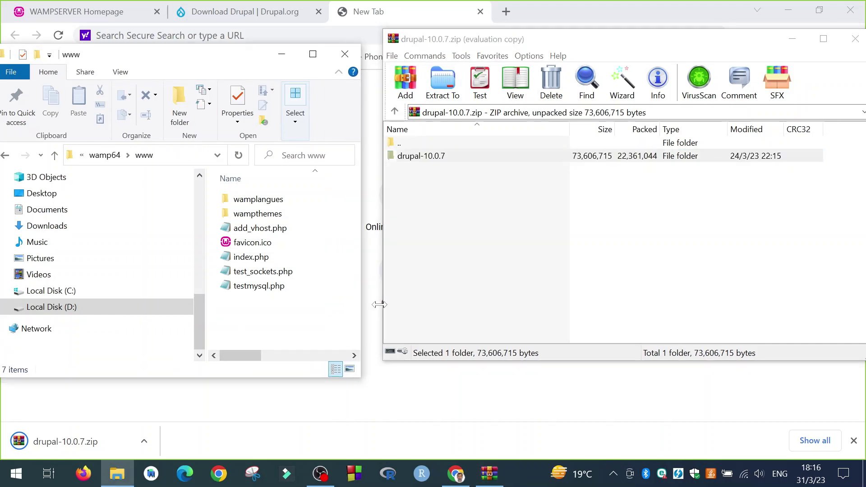
{"action": "left_click_drag", "start_coordinate": [429, 157], "coordinate": [256, 311]}
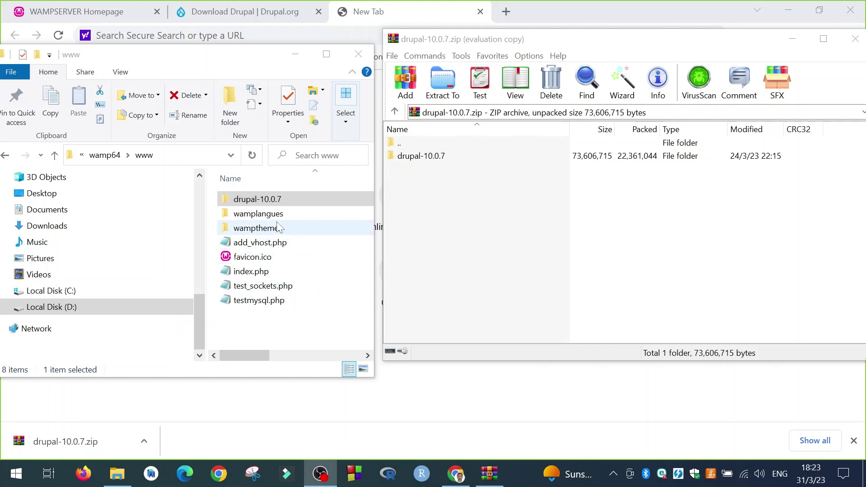
Rename the extracted drupal-10.0.7 folder in www to 'realtors'
{"action": "left_click", "coordinate": [270, 203]}
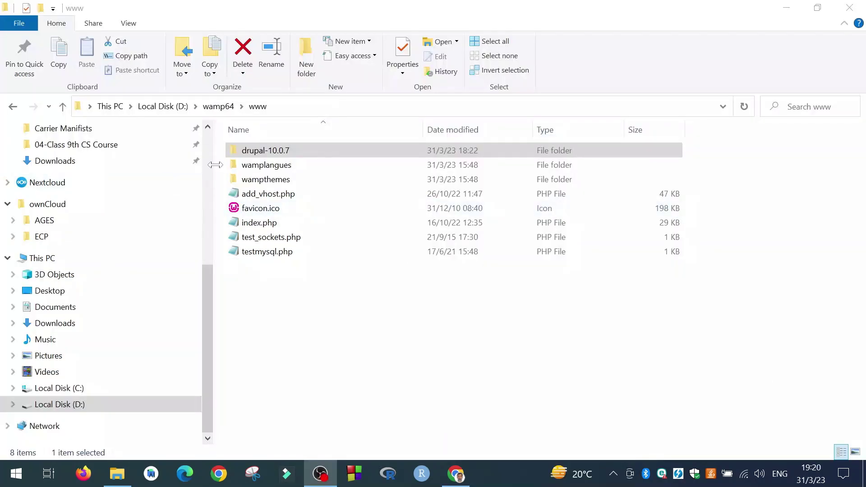
{"action": "left_click", "coordinate": [260, 155]}
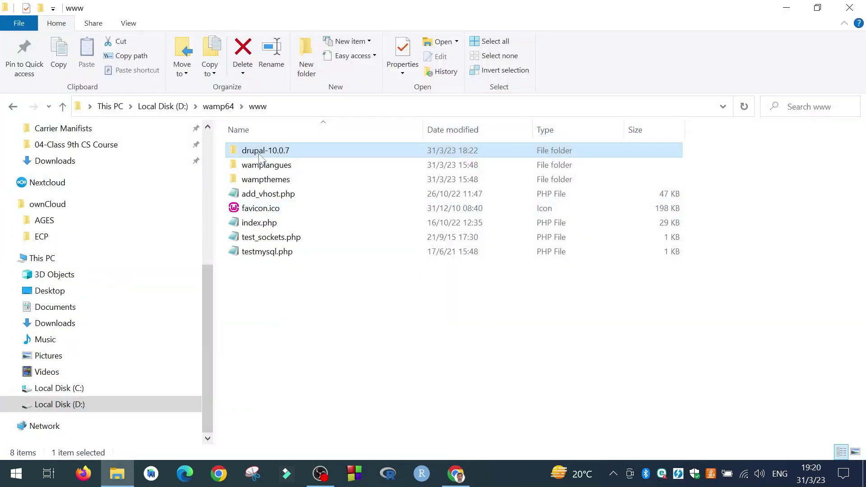
{"action": "left_click", "coordinate": [260, 153]}
{"action": "type", "text": "r"}
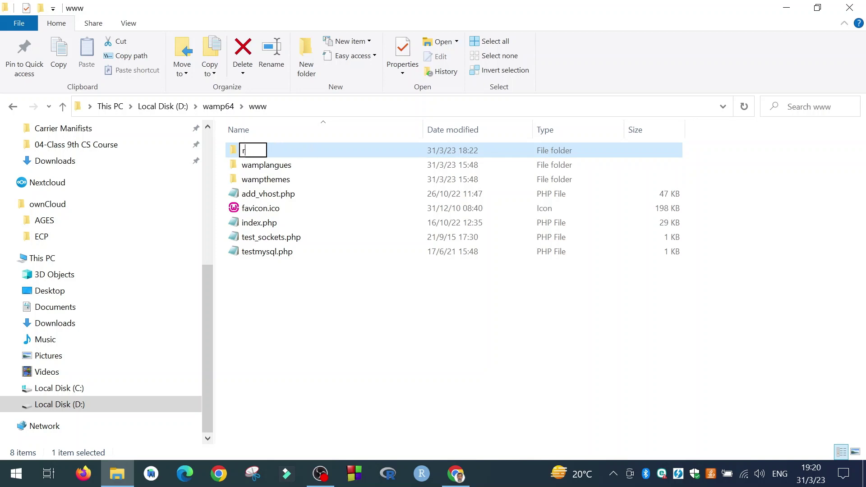
{"action": "type", "text": "ealtors"}
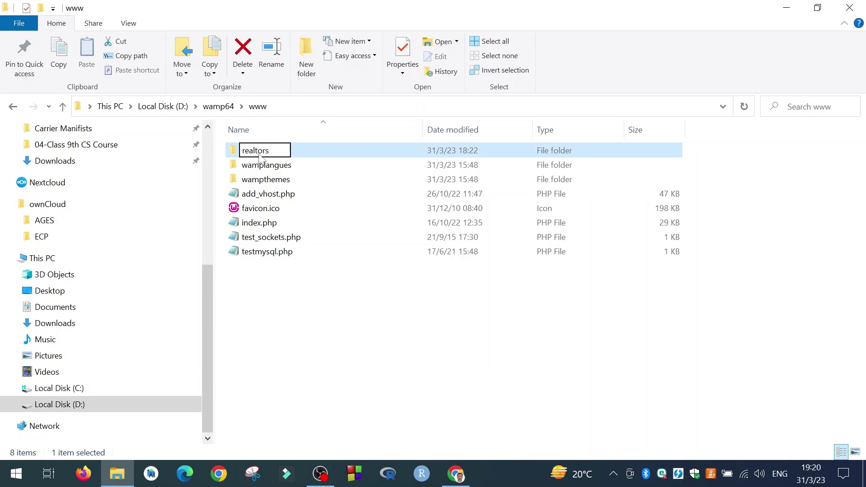
{"action": "key", "text": "Return"}
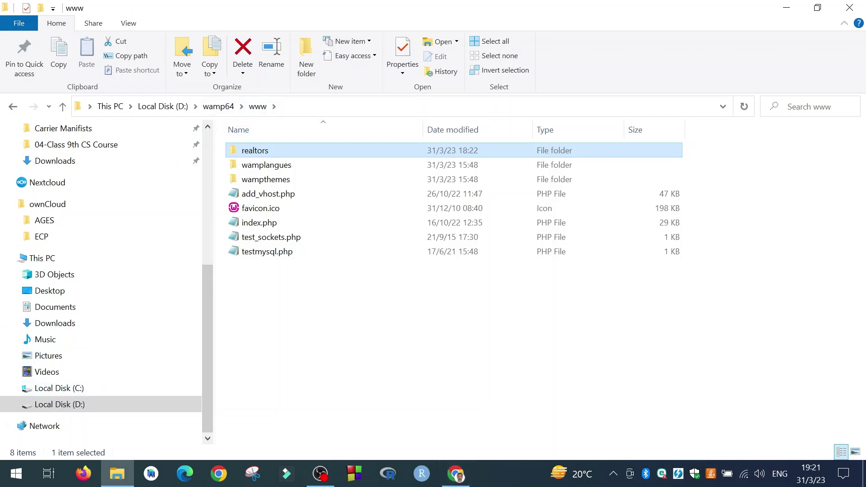
Close Explorer and load localhost/realtors in Chrome to launch the Drupal installer
{"action": "left_click", "coordinate": [850, 8]}
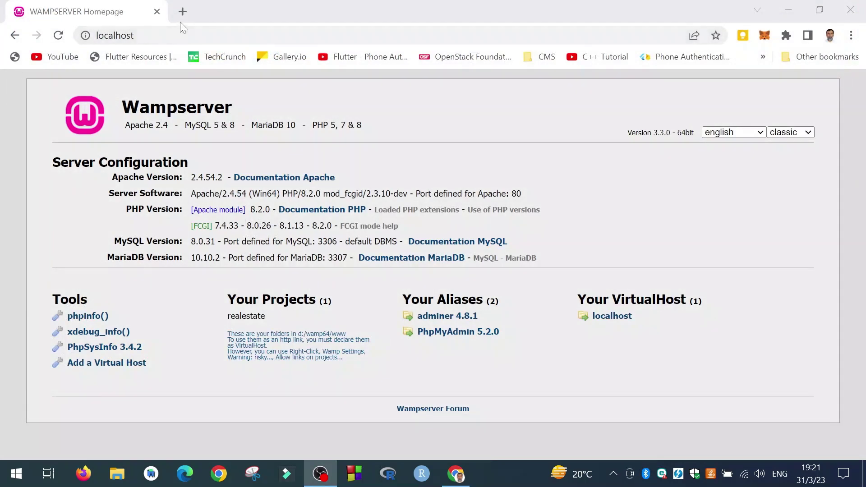
{"action": "left_click", "coordinate": [212, 36]}
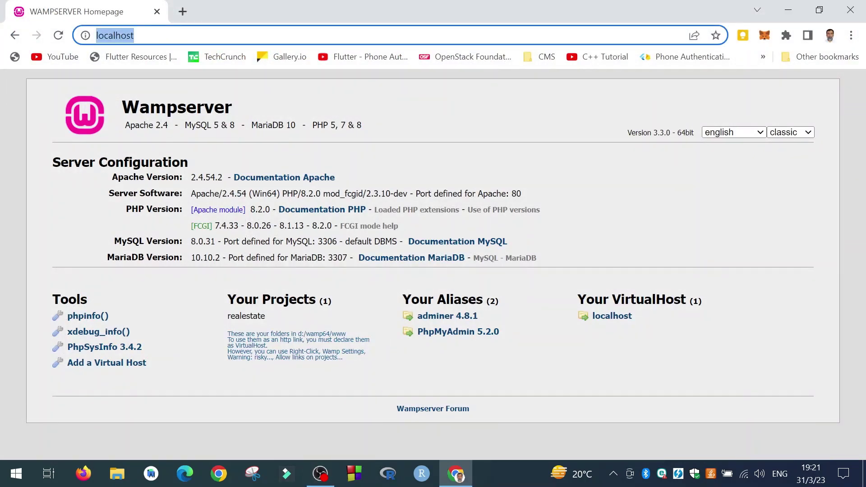
{"action": "type", "text": "localhost"}
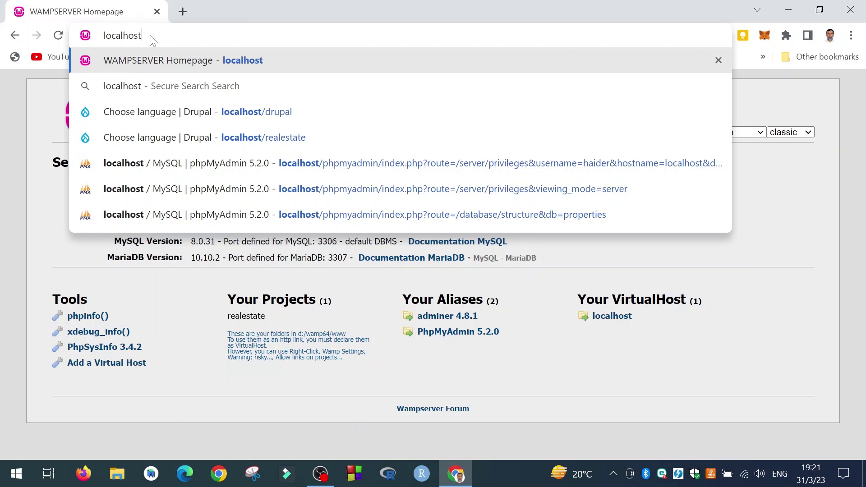
{"action": "type", "text": "/re"}
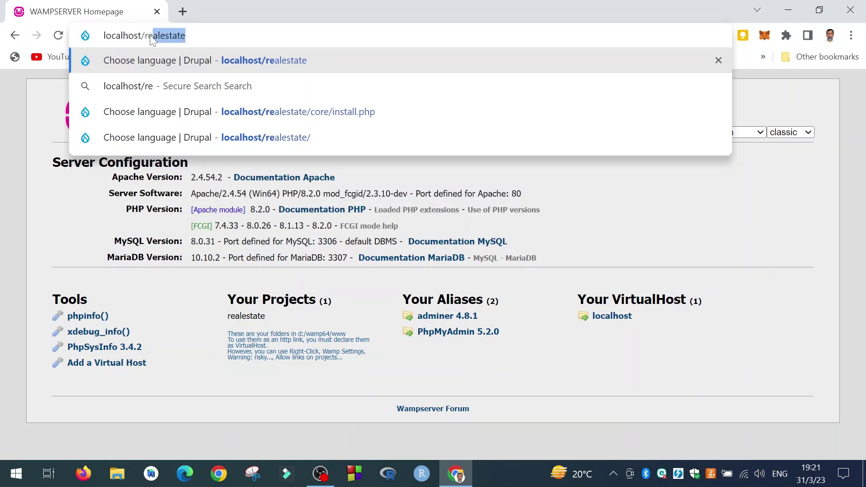
{"action": "type", "text": "altors"}
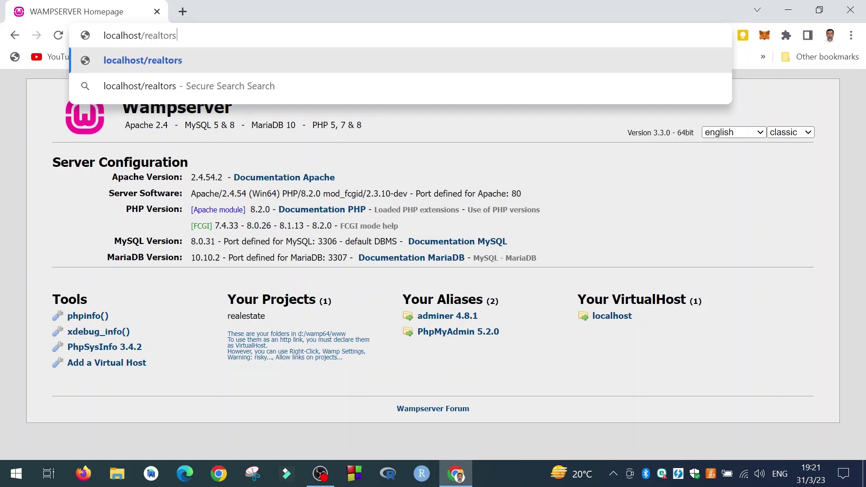
{"action": "key", "text": "Return"}
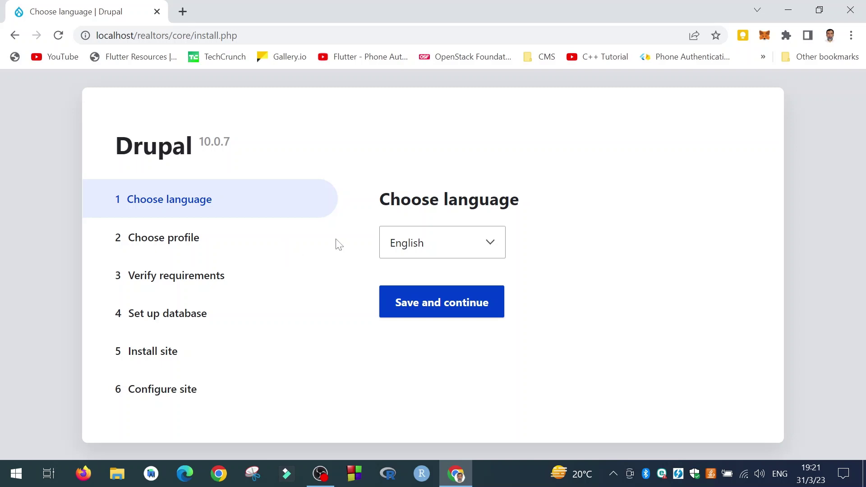
Keep English as the installer language and continue with the Standard profile
{"action": "left_click", "coordinate": [435, 244]}
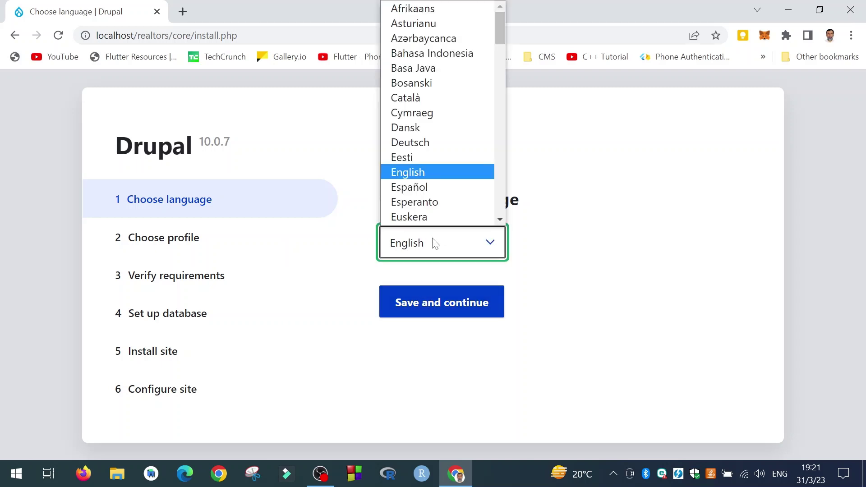
{"action": "left_click", "coordinate": [427, 174]}
{"action": "left_click", "coordinate": [413, 307]}
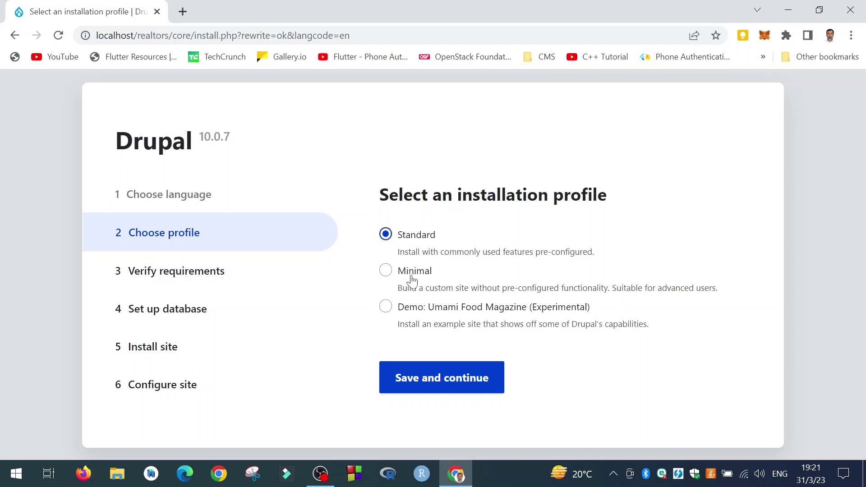
{"action": "left_click", "coordinate": [420, 383]}
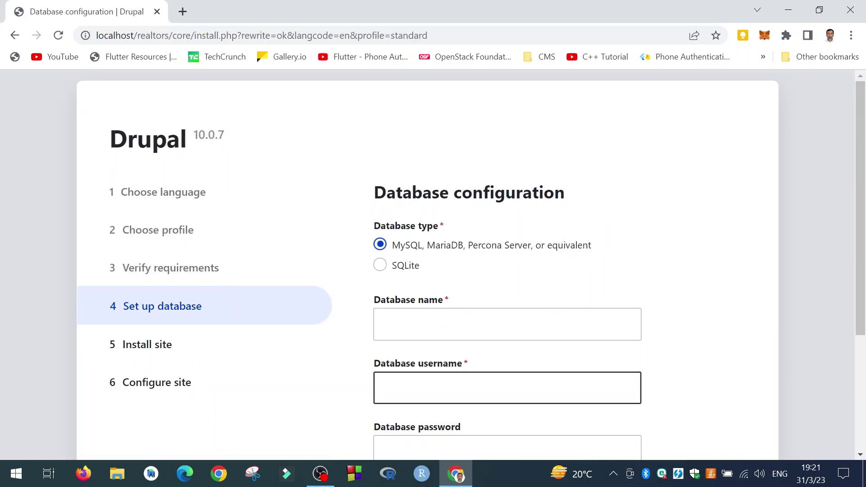
Reach the Database configuration form and open a blank new browser tab
{"action": "scroll", "coordinate": [334, 283], "scroll_direction": "down", "scroll_amount": 3}
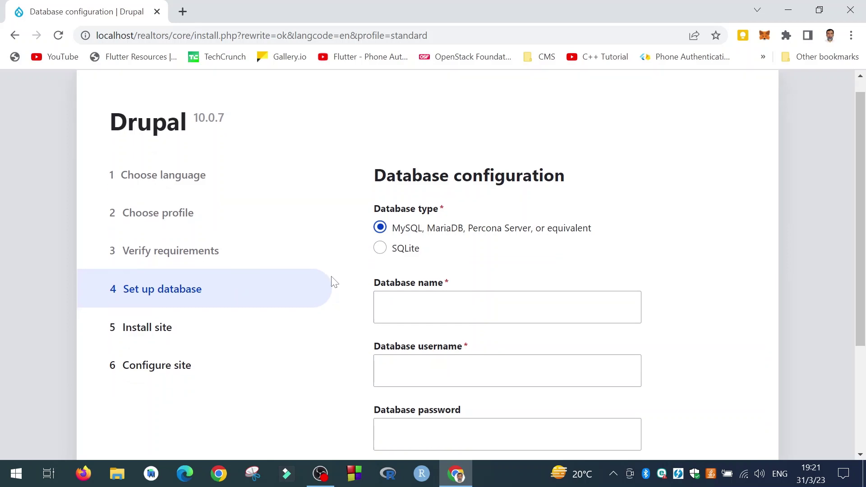
{"action": "scroll", "coordinate": [346, 295], "scroll_direction": "up", "scroll_amount": 3}
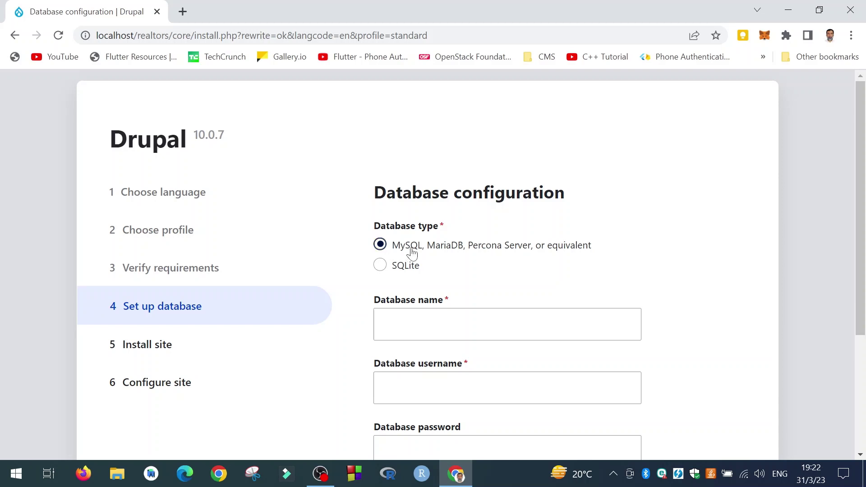
{"action": "key", "text": "Tab"}
{"action": "key", "text": "Return"}
{"action": "left_click", "coordinate": [182, 12]}
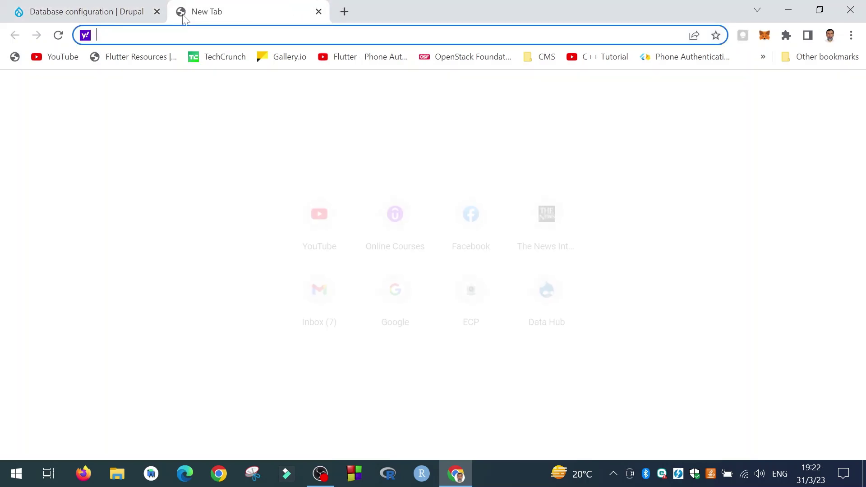
Open phpMyAdmin from the localhost home page, log in, and list the databases
{"action": "type", "text": "lo"}
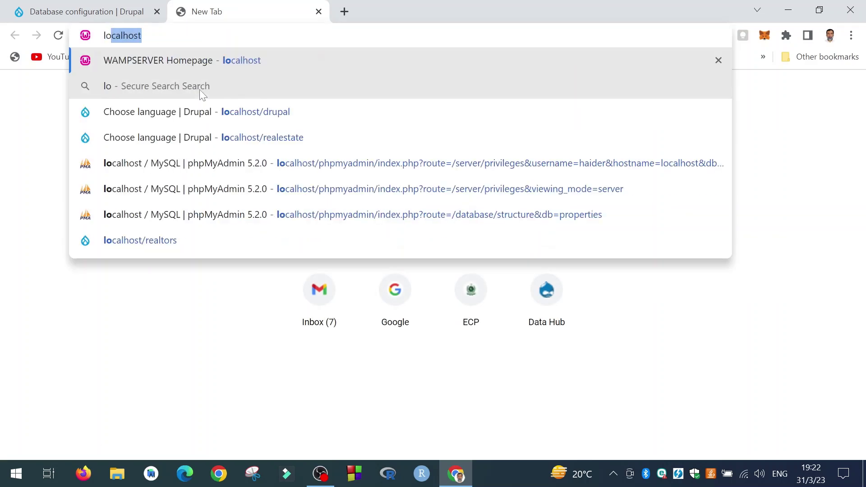
{"action": "key", "text": "Return"}
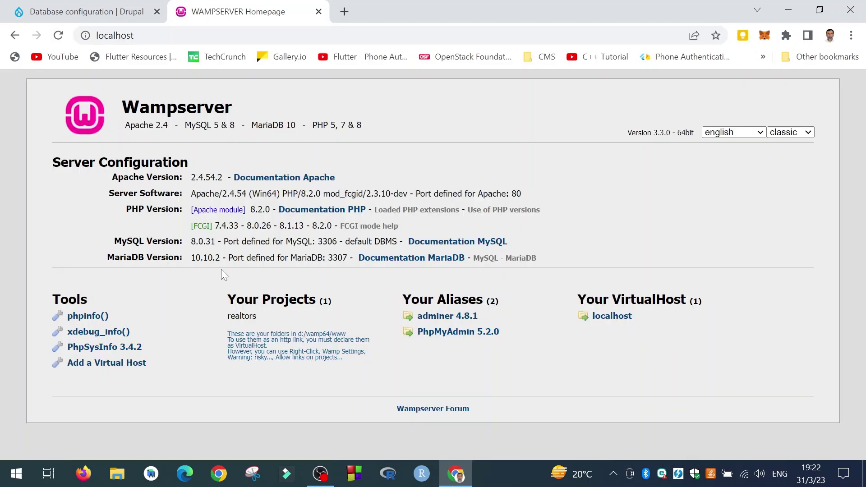
{"action": "left_click", "coordinate": [449, 334]}
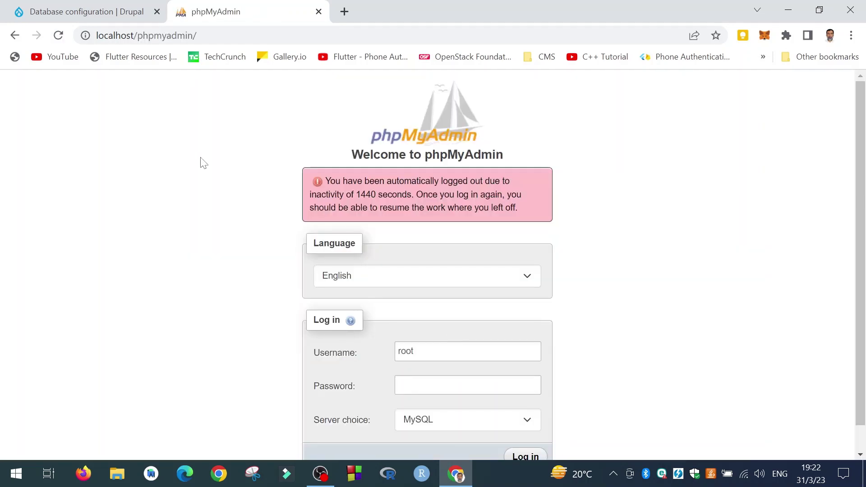
{"action": "left_click", "coordinate": [515, 458]}
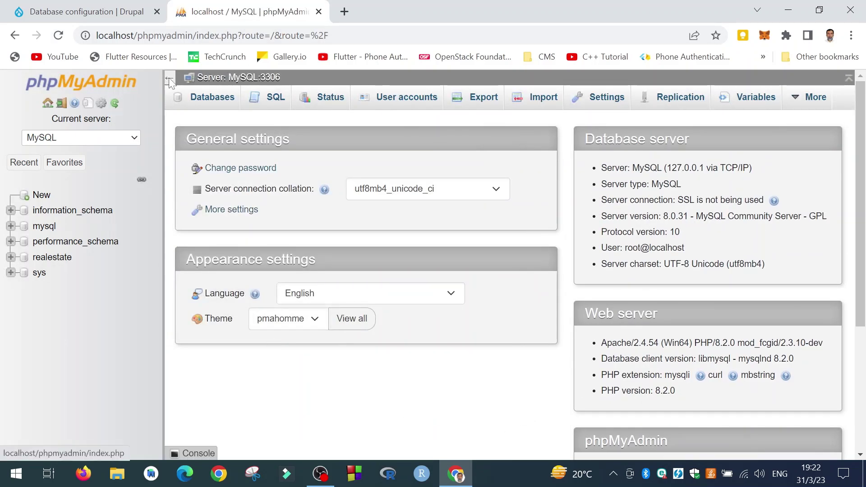
{"action": "left_click", "coordinate": [223, 100]}
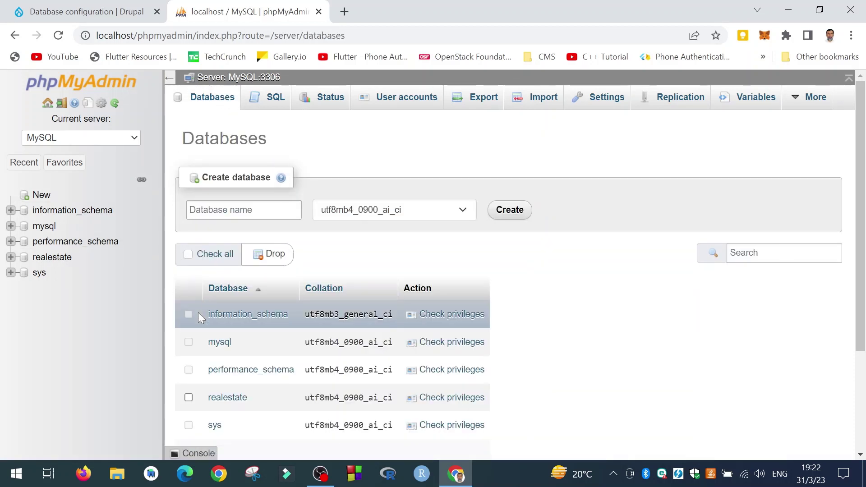
Open the empty realestate database, then return to the Drupal installer's database name field
{"action": "left_click", "coordinate": [229, 399]}
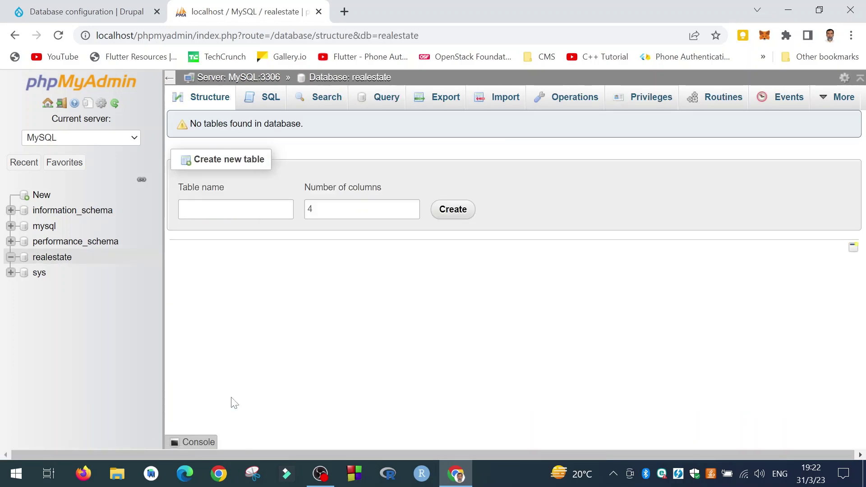
{"action": "left_click", "coordinate": [88, 11]}
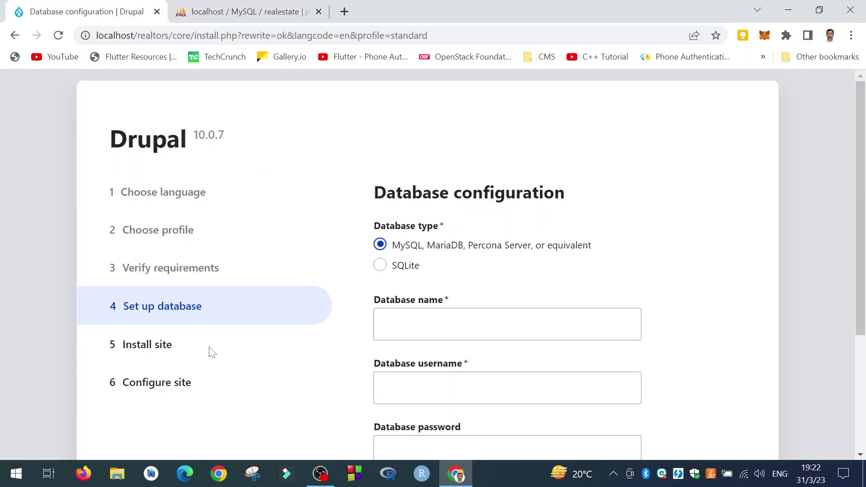
{"action": "left_click", "coordinate": [455, 324]}
Enter realestate as the database name and check phpMyAdmin's user accounts list
{"action": "type", "text": "re"}
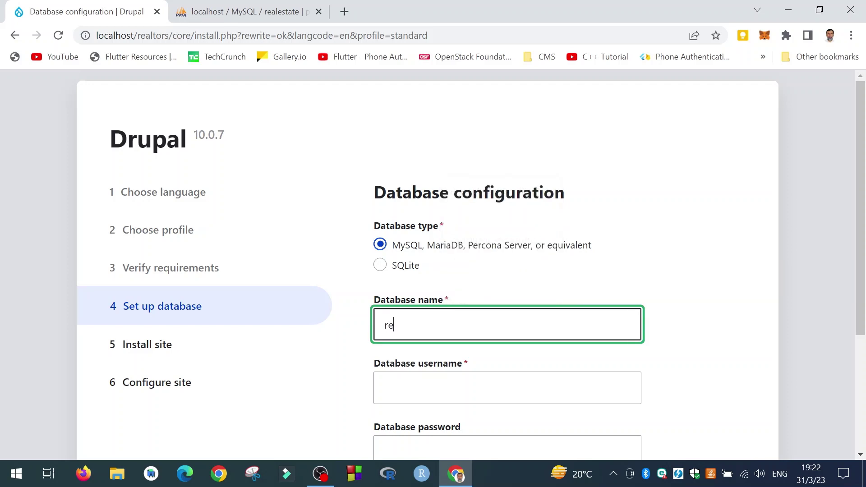
{"action": "type", "text": "tate"}
{"action": "left_click", "coordinate": [241, 7]}
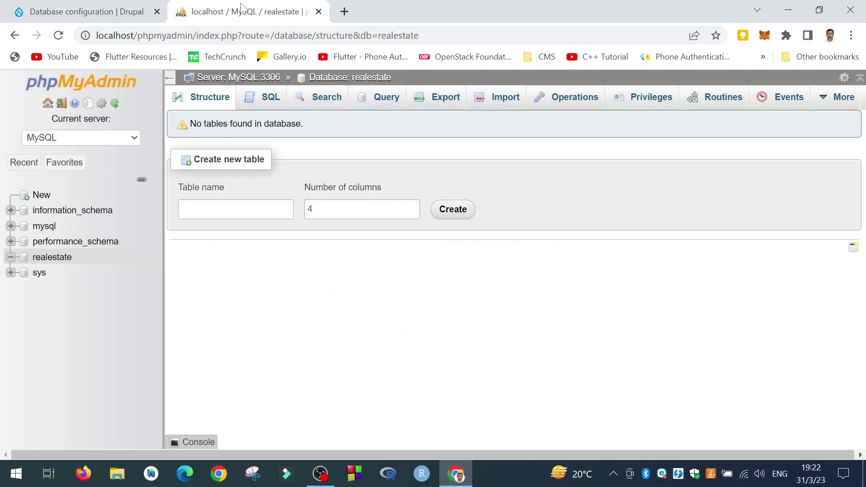
{"action": "left_click", "coordinate": [97, 90]}
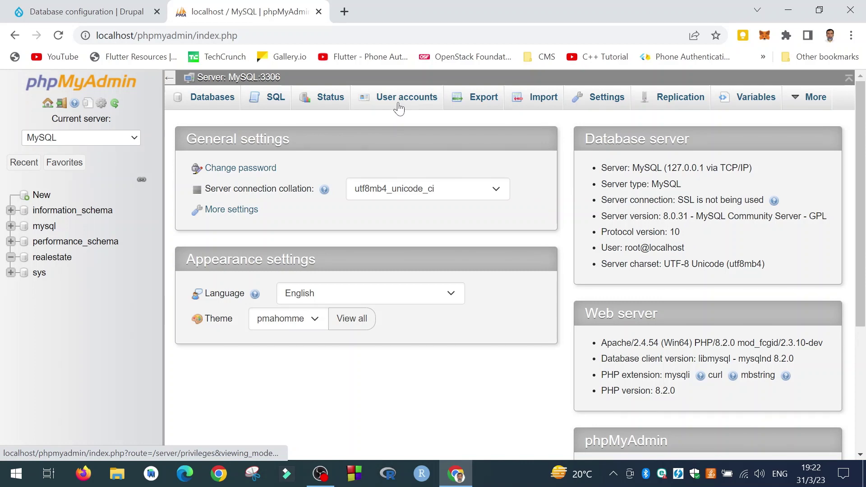
{"action": "left_click", "coordinate": [399, 107]}
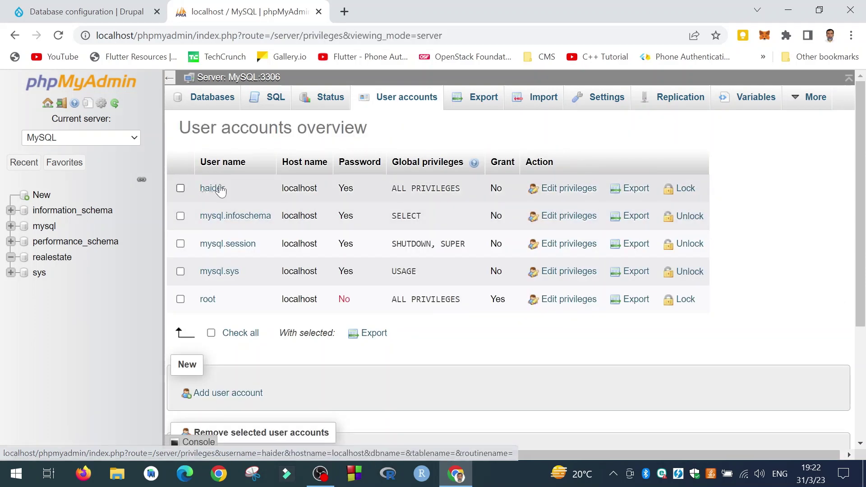
{"action": "left_click", "coordinate": [94, 18]}
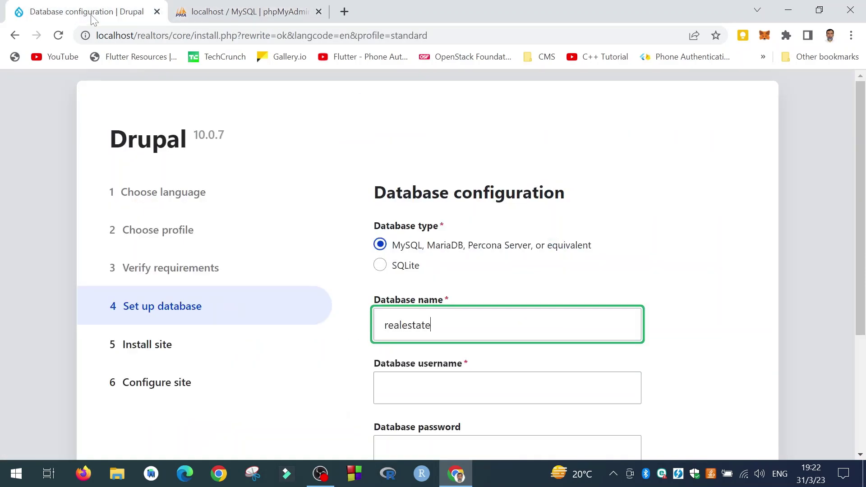
Enter the existing database username and its password in the installer
{"action": "left_click", "coordinate": [453, 388]}
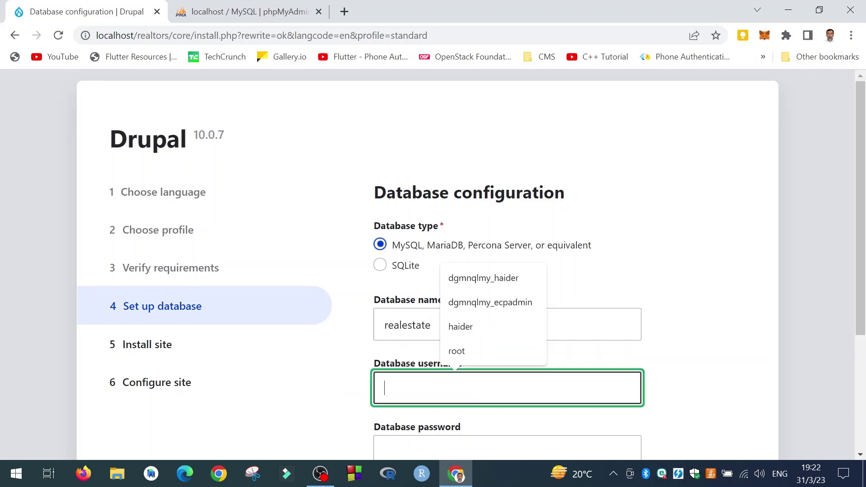
{"action": "type", "text": "haider"}
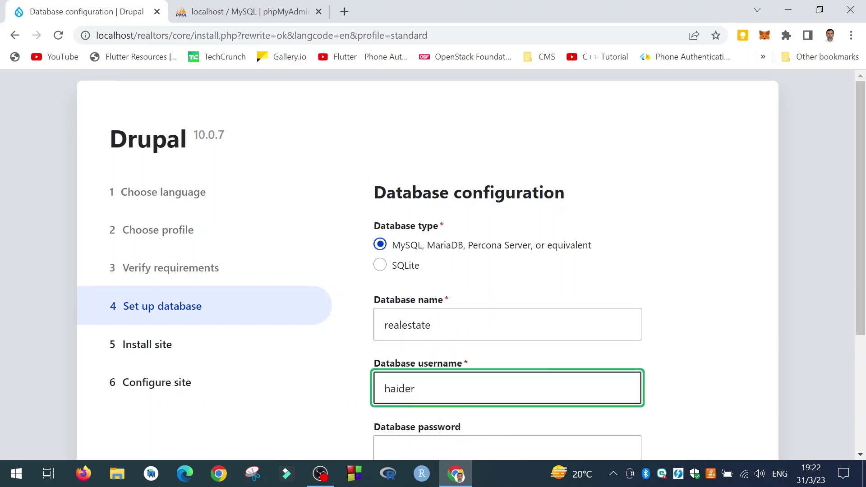
{"action": "key", "text": "Tab"}
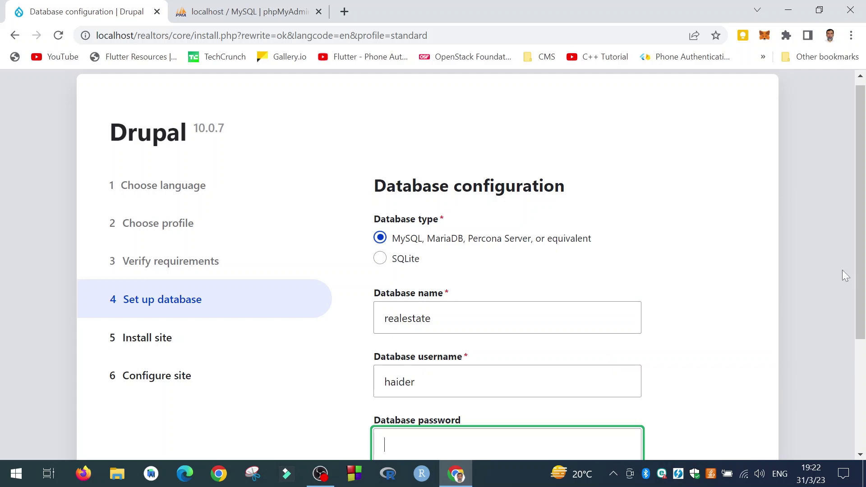
{"action": "scroll", "coordinate": [863, 275], "scroll_direction": "down", "scroll_amount": 3}
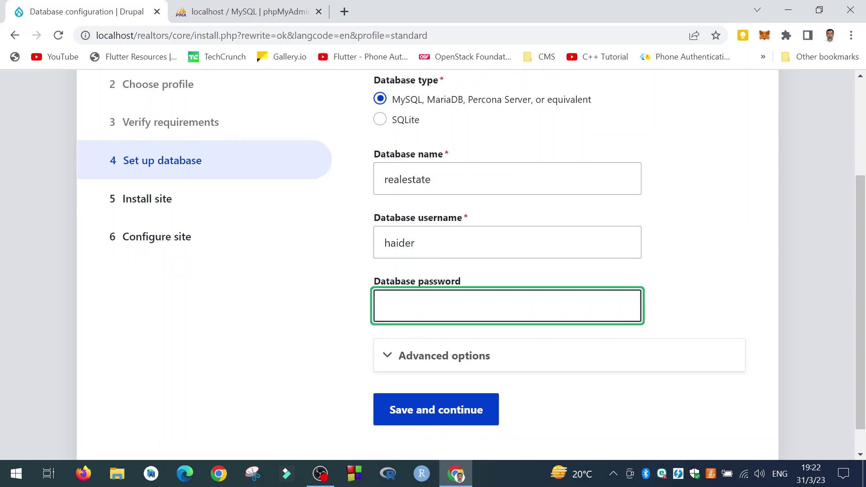
{"action": "type", "text": "123"}
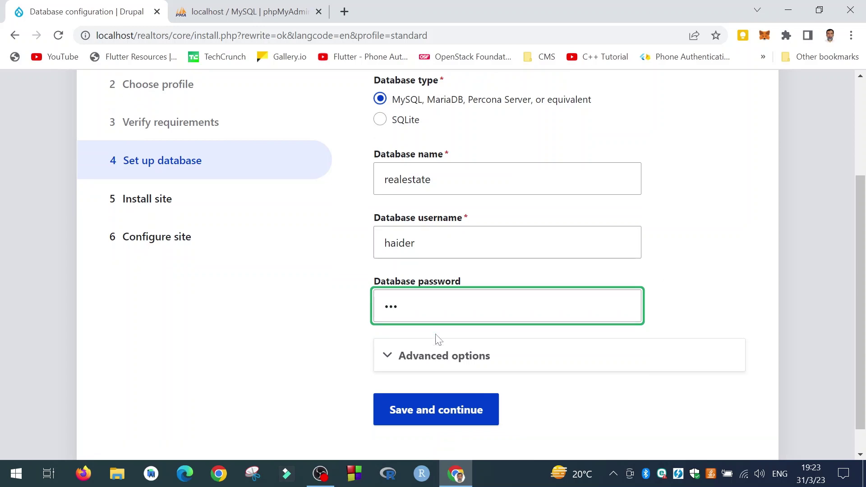
Expand Advanced options to confirm host localhost and port 3306, then collapse them
{"action": "left_click", "coordinate": [432, 370]}
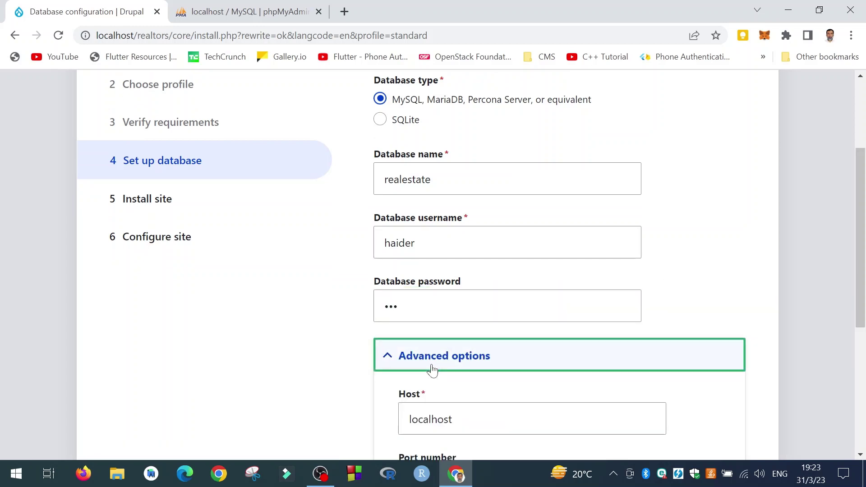
{"action": "left_click_drag", "start_coordinate": [864, 271], "coordinate": [864, 354]}
{"action": "scroll", "coordinate": [489, 260], "scroll_direction": "up", "scroll_amount": 2}
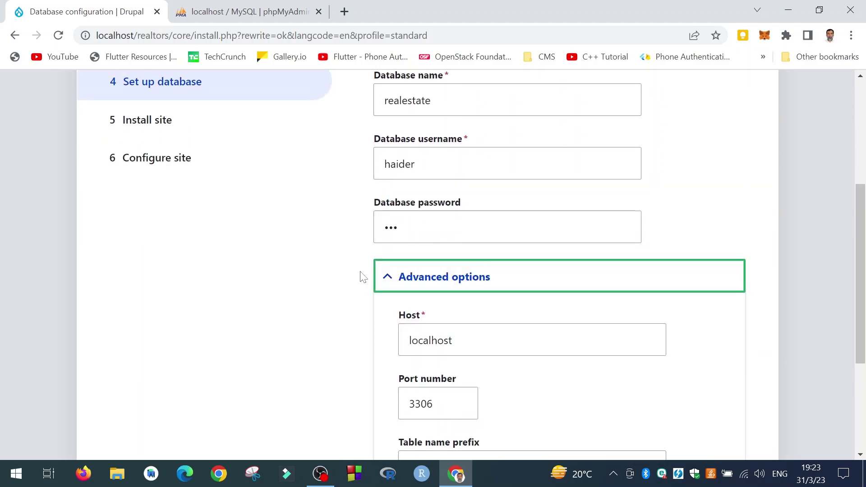
{"action": "left_click", "coordinate": [393, 276]}
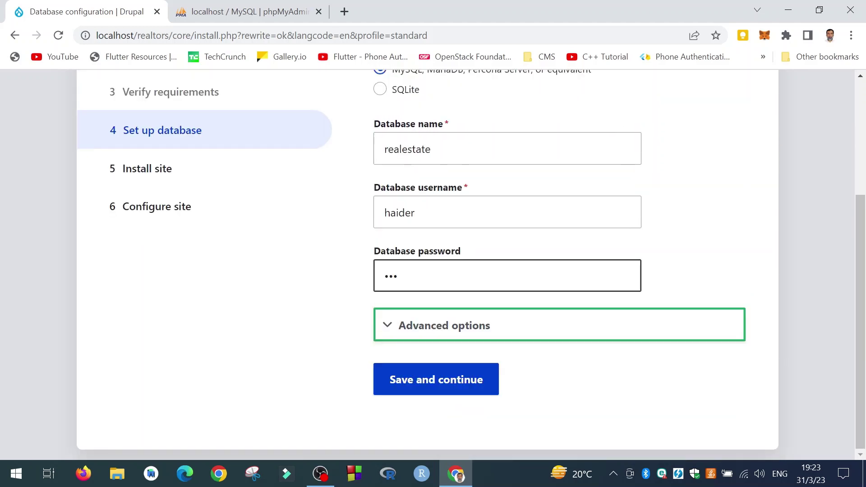
Submit the realestate database settings with Save and continue to begin installing
{"action": "left_click", "coordinate": [438, 386]}
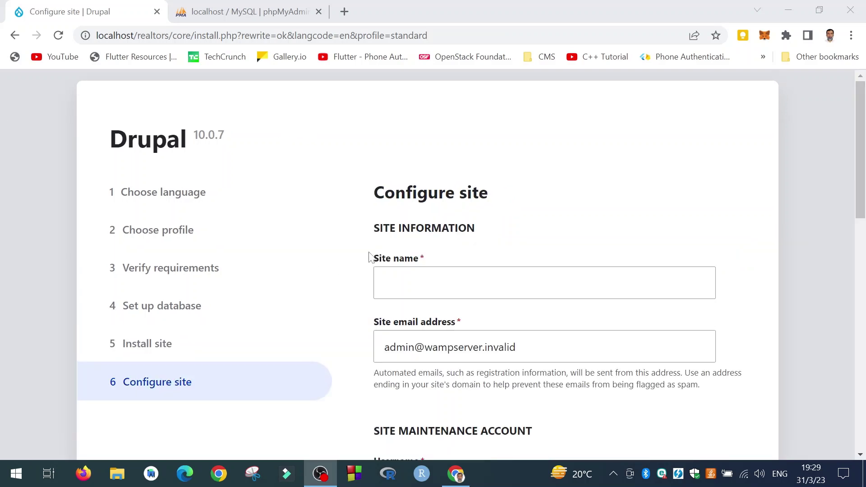
Enter Realtors as the site name
{"action": "left_click", "coordinate": [422, 281]}
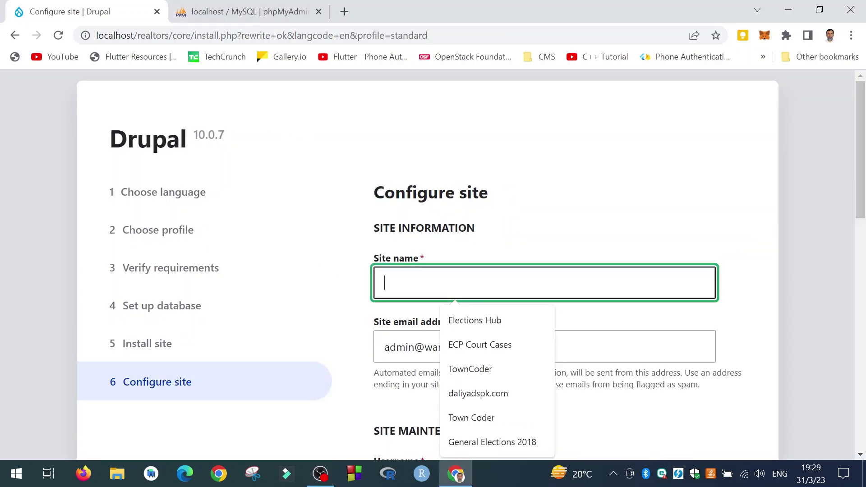
{"action": "left_click", "coordinate": [541, 202]}
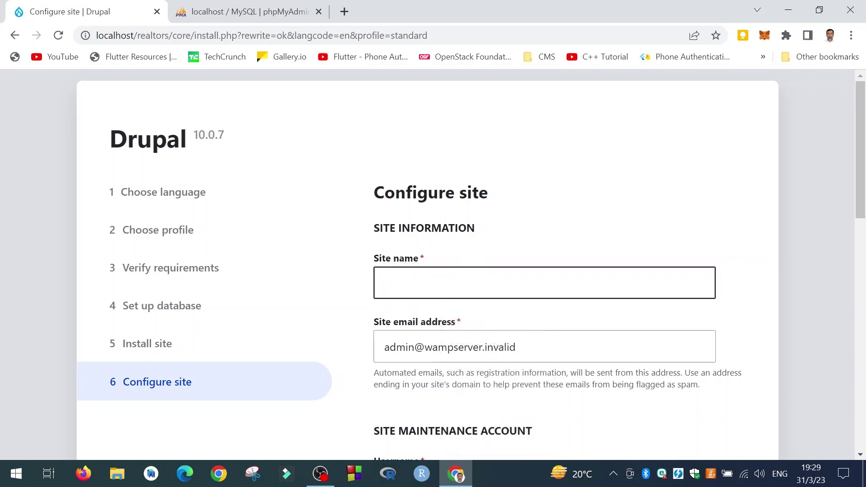
{"action": "left_click", "coordinate": [434, 289]}
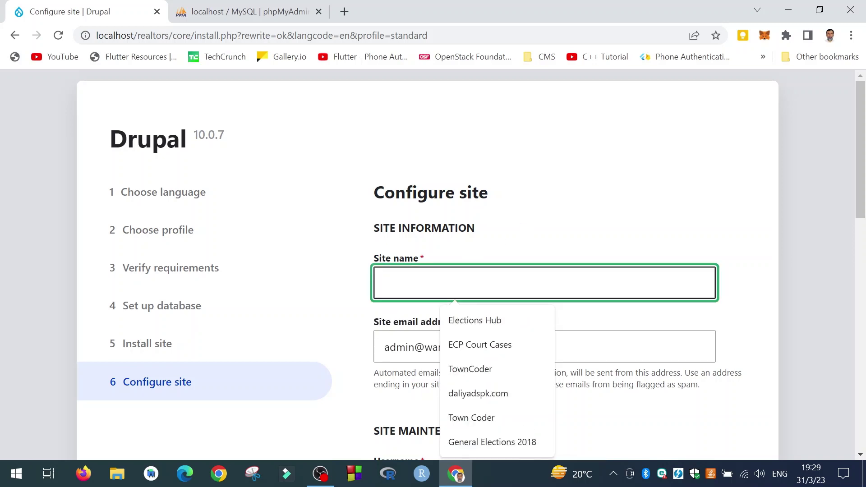
{"action": "type", "text": "Real"}
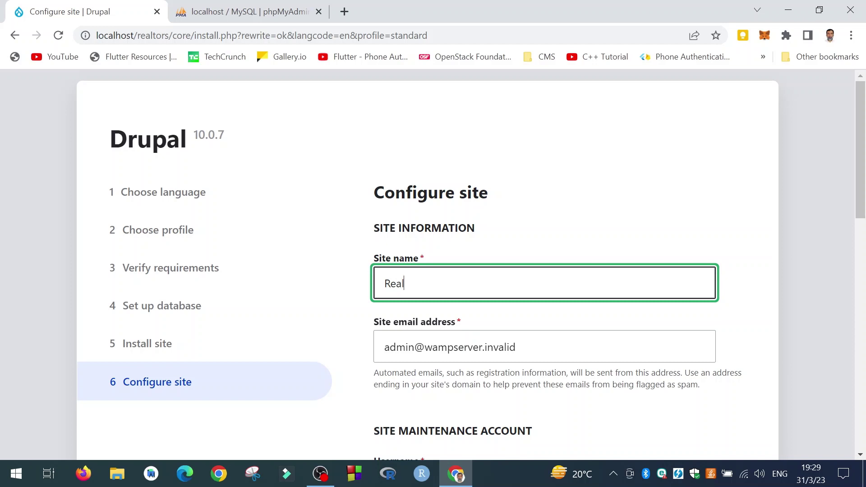
{"action": "type", "text": "tors"}
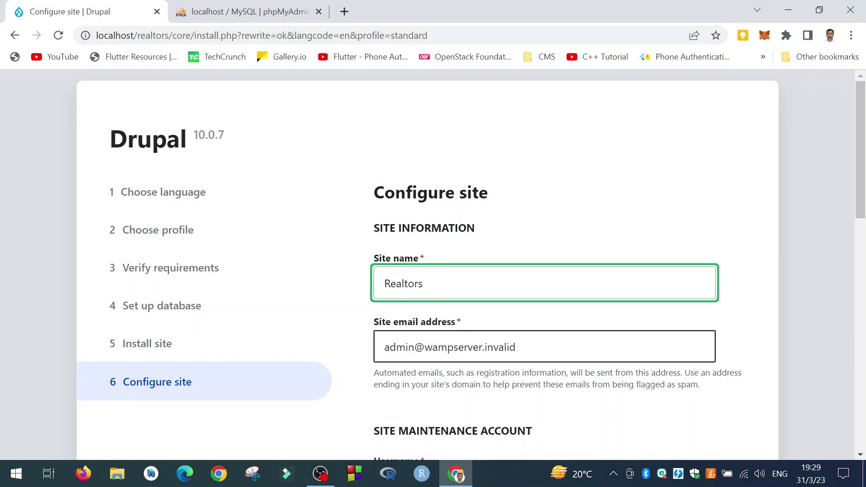
Replace the site email address with the owner's own e-mail from autofill suggestions
{"action": "key", "text": "Tab"}
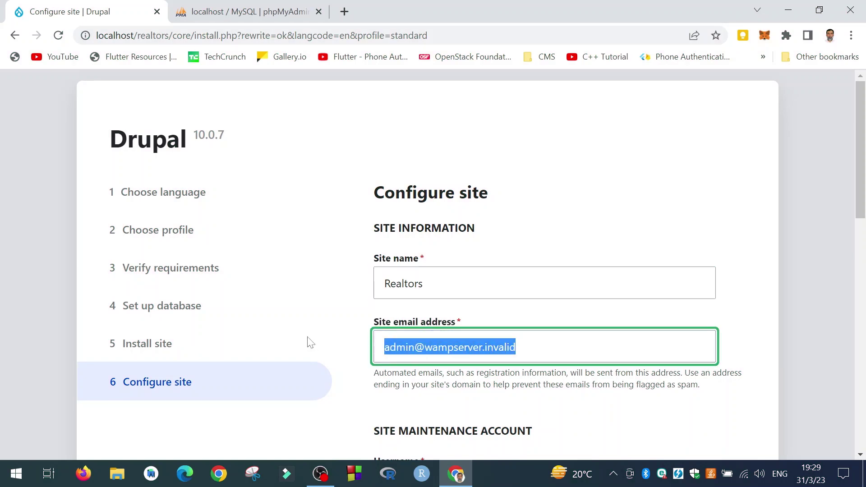
{"action": "type", "text": "haider"}
{"action": "key", "text": "Down"}
{"action": "key", "text": "Return"}
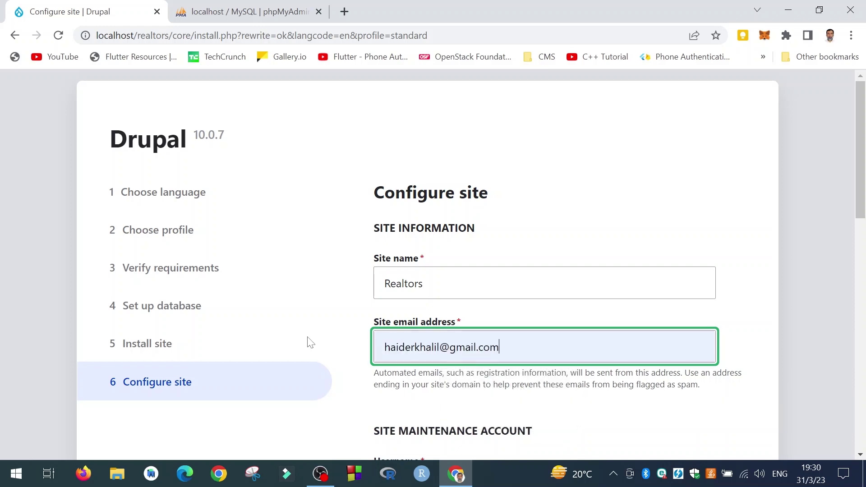
{"action": "scroll", "coordinate": [352, 343], "scroll_direction": "down", "scroll_amount": 5}
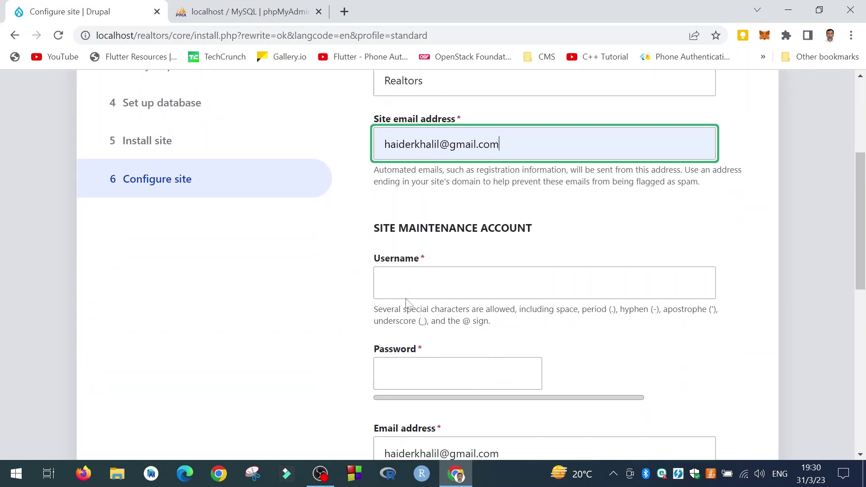
{"action": "scroll", "coordinate": [285, 289], "scroll_direction": "down", "scroll_amount": 1}
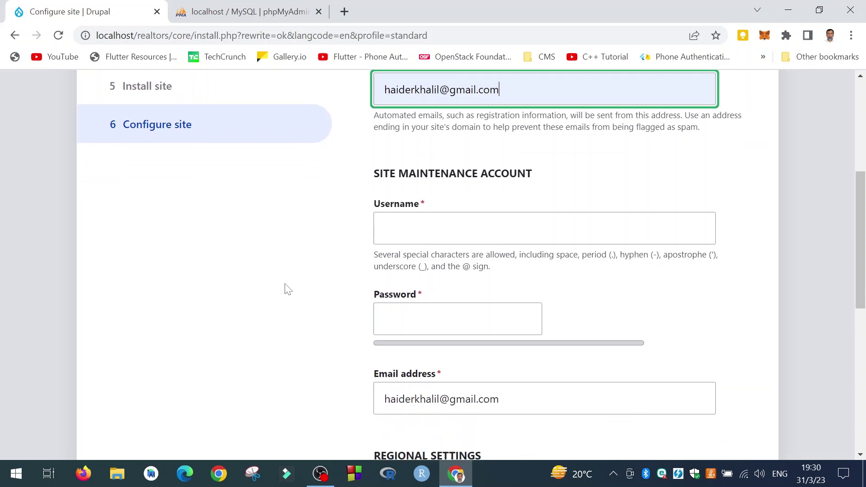
{"action": "scroll", "coordinate": [286, 289], "scroll_direction": "down", "scroll_amount": 1}
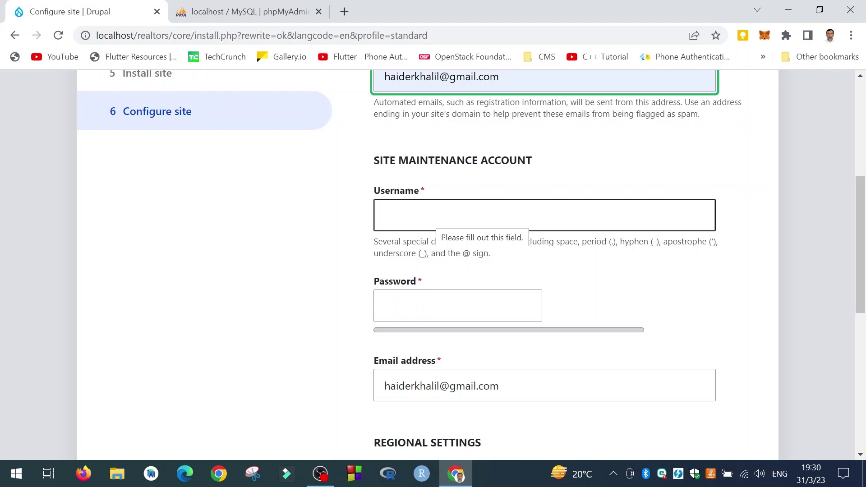
Set the maintenance account username to admin and enter and confirm its password
{"action": "left_click", "coordinate": [455, 216]}
{"action": "type", "text": "admin"}
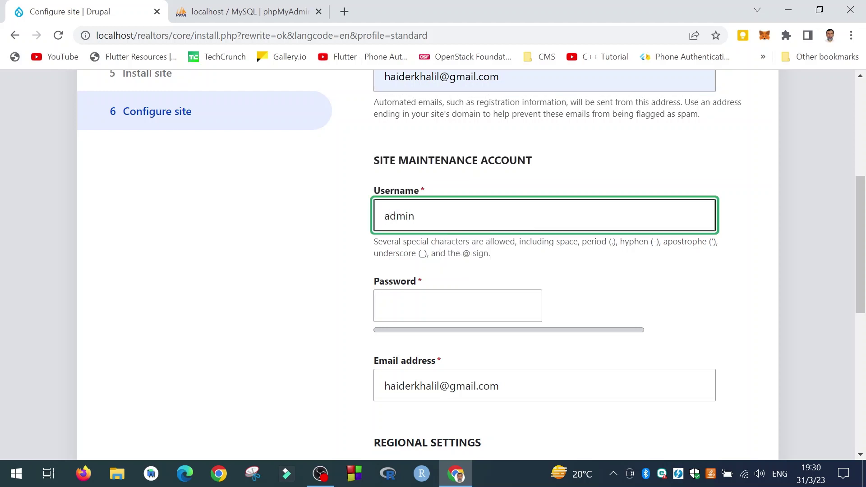
{"action": "key", "text": "Tab"}
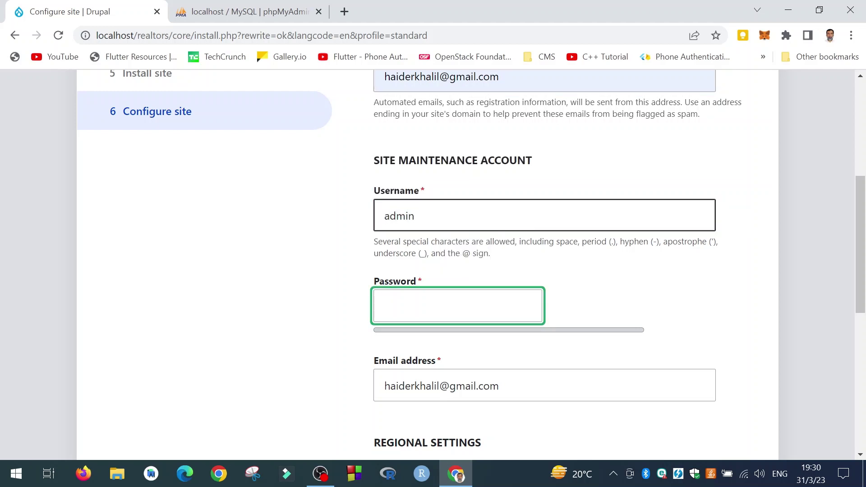
{"action": "type", "text": "123456"}
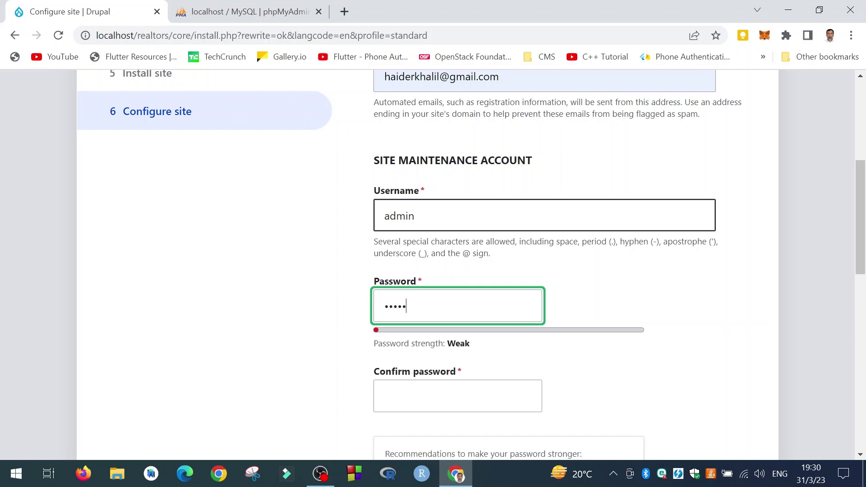
{"action": "key", "text": "Tab"}
{"action": "type", "text": "123456"}
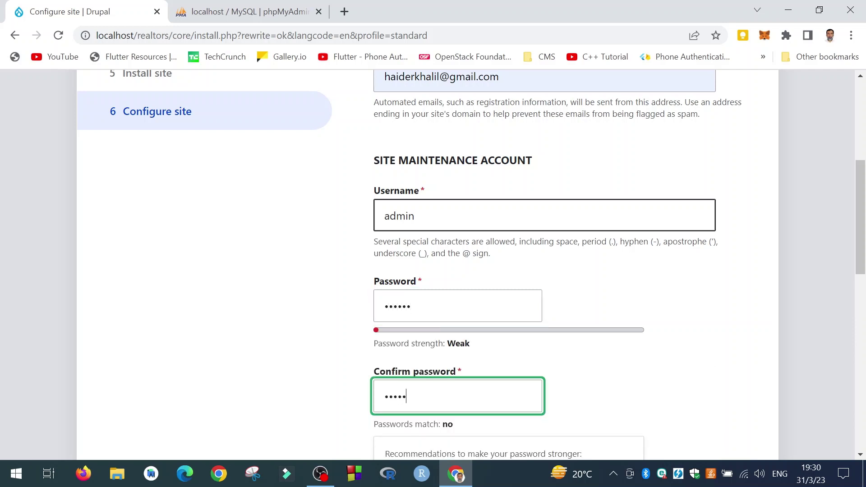
Choose Pakistan as the default country
{"action": "scroll", "coordinate": [347, 329], "scroll_direction": "down", "scroll_amount": 6}
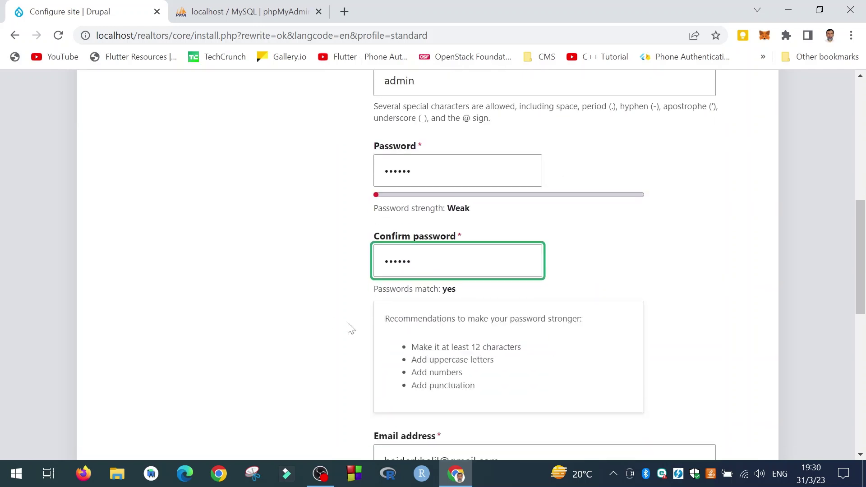
{"action": "scroll", "coordinate": [328, 337], "scroll_direction": "down", "scroll_amount": 3}
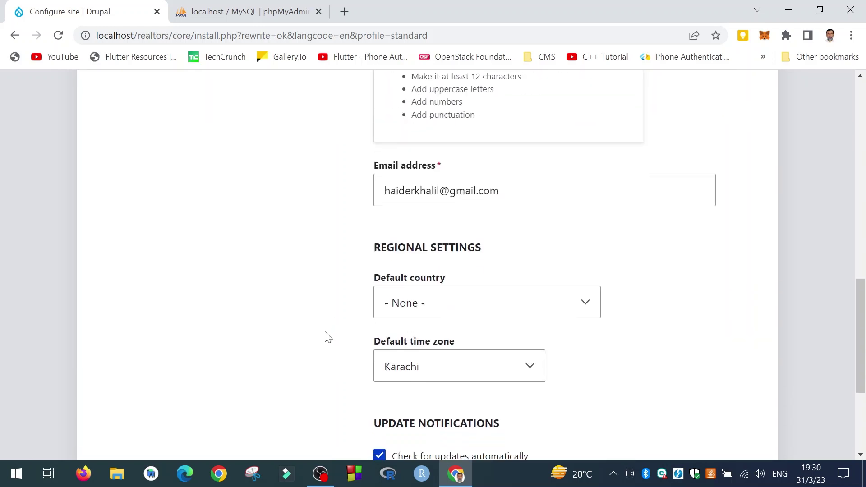
{"action": "scroll", "coordinate": [328, 337], "scroll_direction": "down", "scroll_amount": 2}
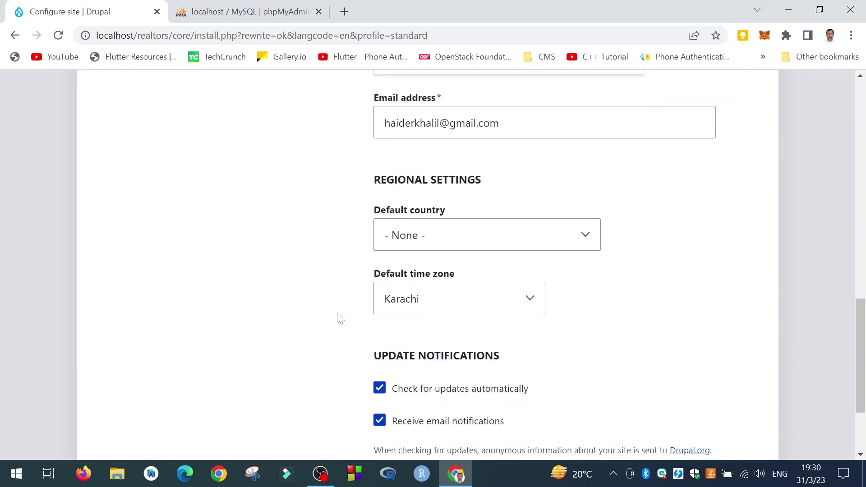
{"action": "left_click", "coordinate": [427, 233]}
{"action": "key", "text": "p"}
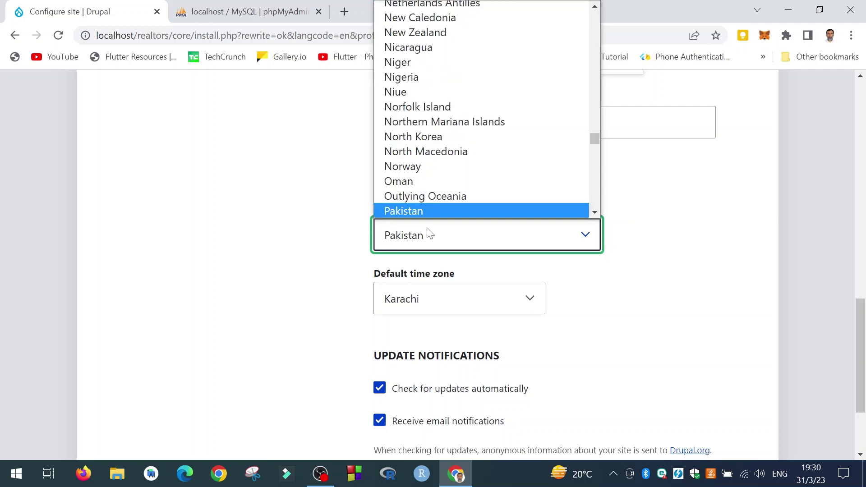
{"action": "key", "text": "Return"}
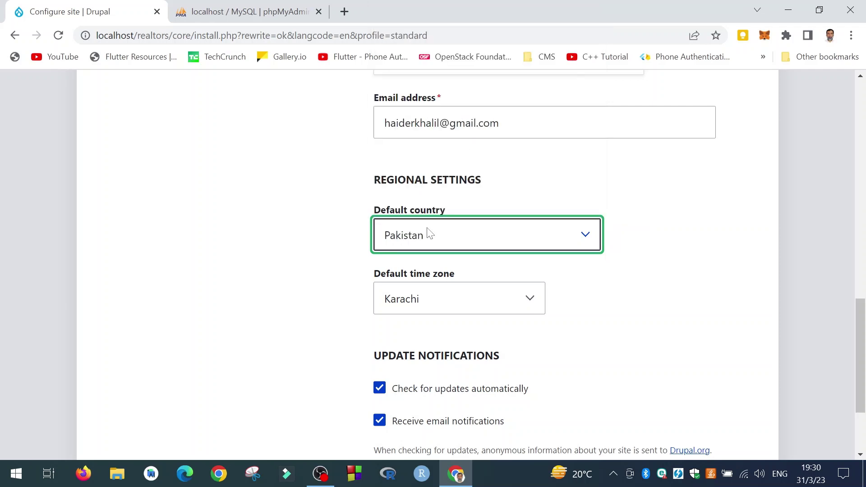
{"action": "left_click", "coordinate": [272, 292]}
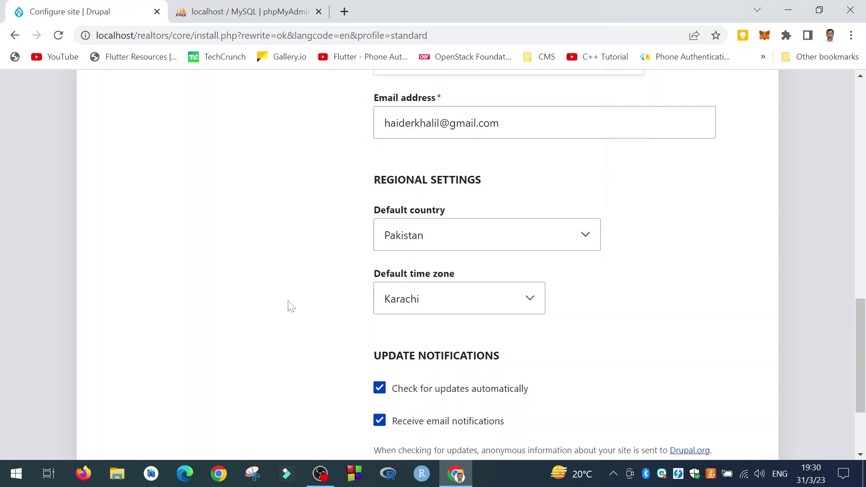
{"action": "scroll", "coordinate": [314, 302], "scroll_direction": "down", "scroll_amount": 3}
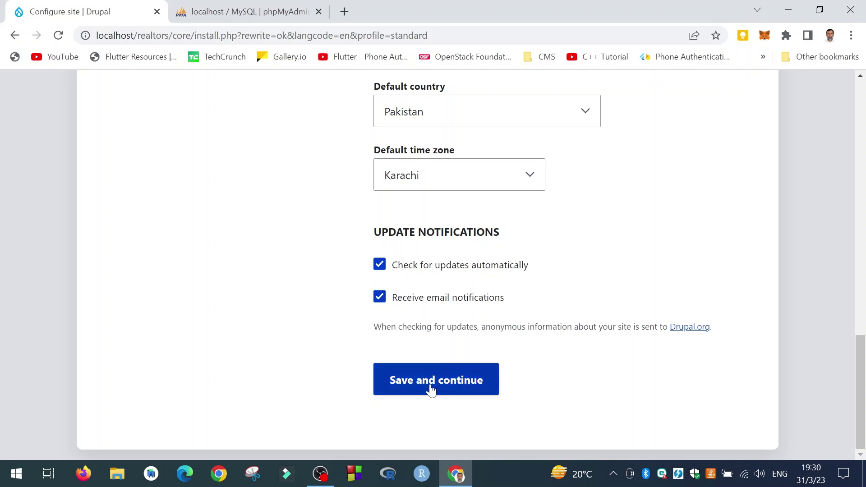
Uncheck Receive email notifications, then save to complete the Drupal installation
{"action": "left_click", "coordinate": [379, 298]}
{"action": "left_click", "coordinate": [426, 384]}
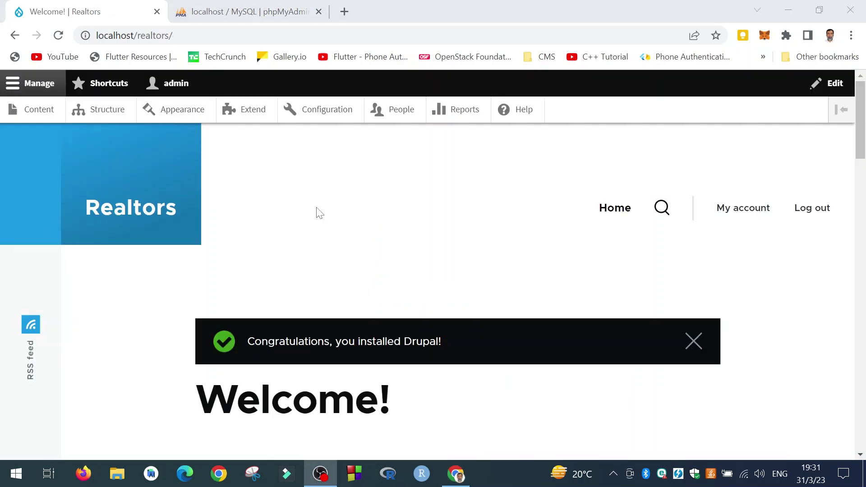
{"action": "scroll", "coordinate": [319, 213], "scroll_direction": "down", "scroll_amount": 12}
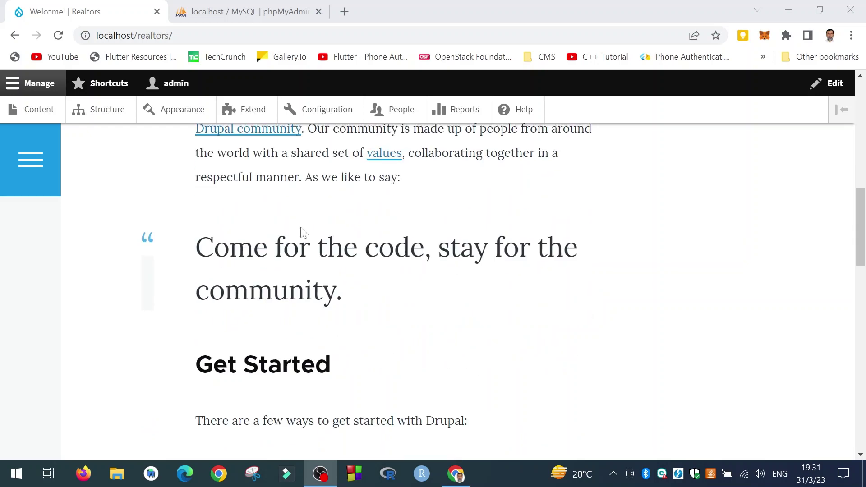
{"action": "scroll", "coordinate": [302, 232], "scroll_direction": "up", "scroll_amount": 12}
{"action": "scroll", "coordinate": [301, 231], "scroll_direction": "down", "scroll_amount": 6}
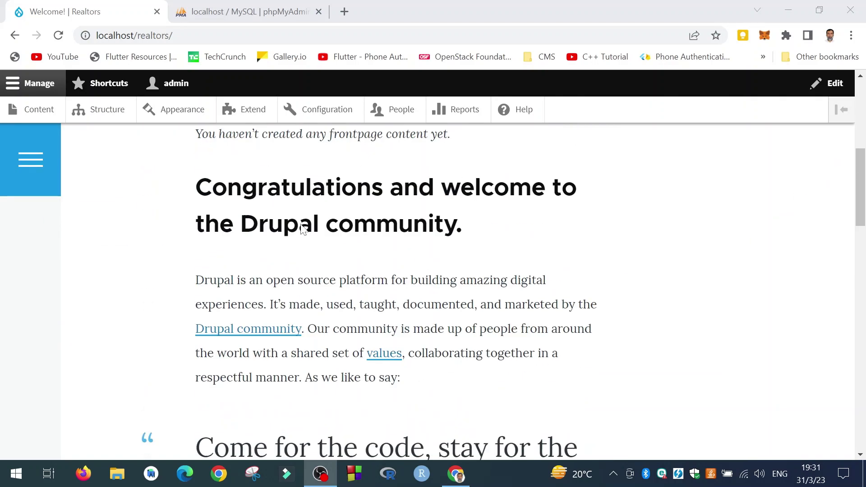
{"action": "scroll", "coordinate": [301, 231], "scroll_direction": "up", "scroll_amount": 6}
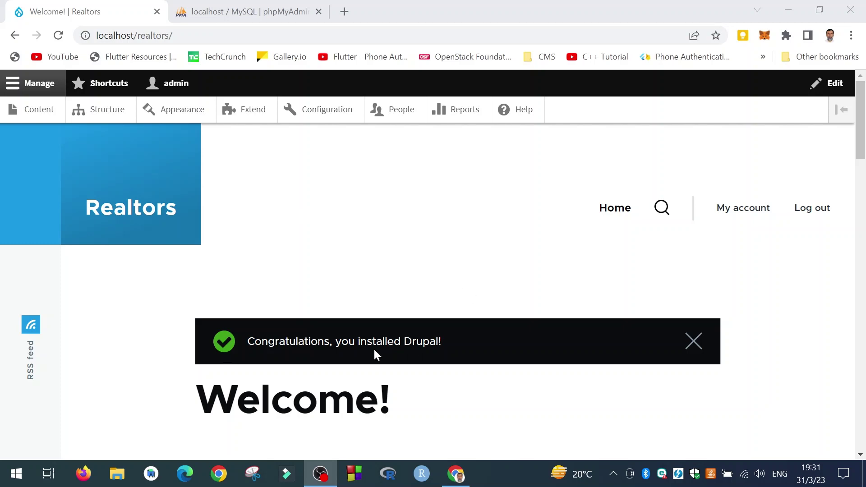
{"action": "scroll", "coordinate": [410, 354], "scroll_direction": "down", "scroll_amount": 12}
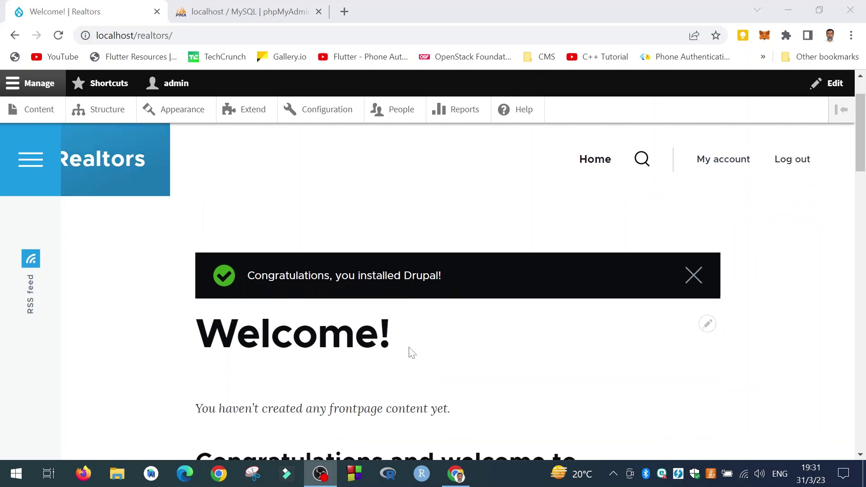
{"action": "scroll", "coordinate": [400, 341], "scroll_direction": "up", "scroll_amount": 12}
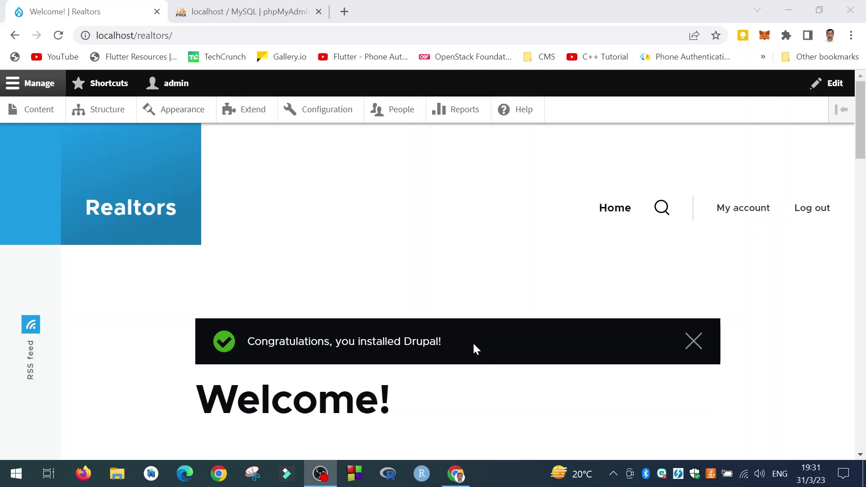
{"action": "scroll", "coordinate": [473, 344], "scroll_direction": "down", "scroll_amount": 3}
{"action": "scroll", "coordinate": [477, 350], "scroll_direction": "down", "scroll_amount": 5}
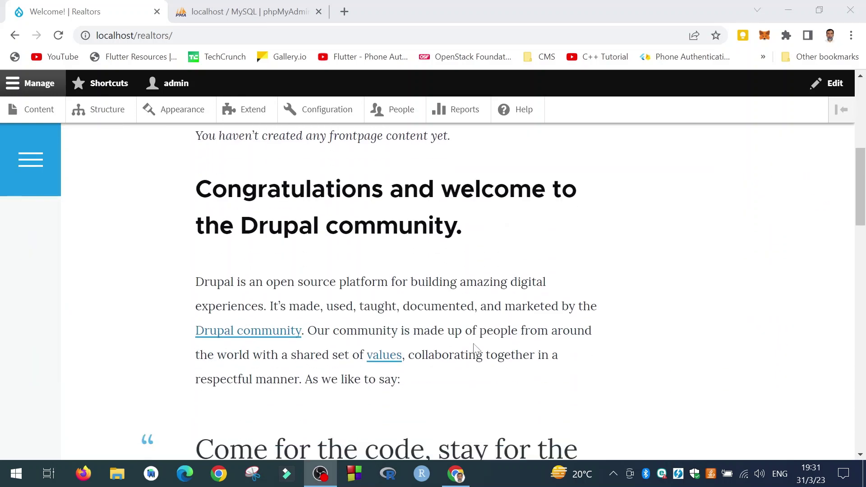
{"action": "scroll", "coordinate": [473, 348], "scroll_direction": "down", "scroll_amount": 6}
{"action": "scroll", "coordinate": [472, 347], "scroll_direction": "up", "scroll_amount": 13}
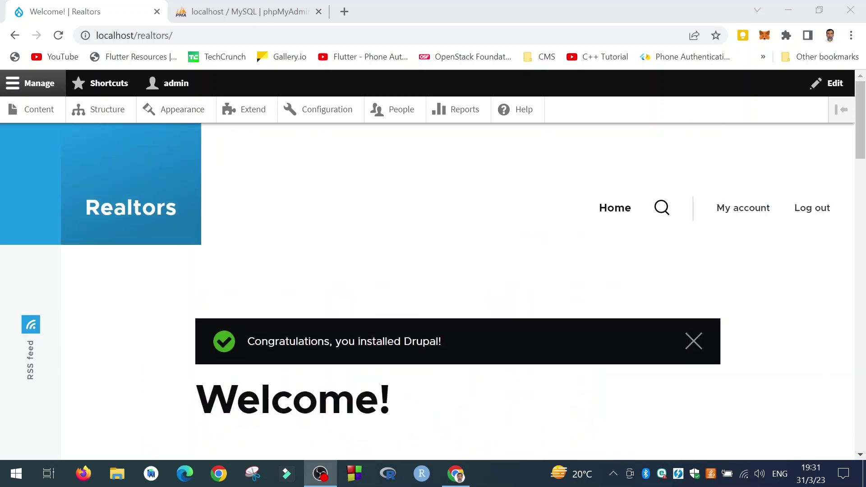